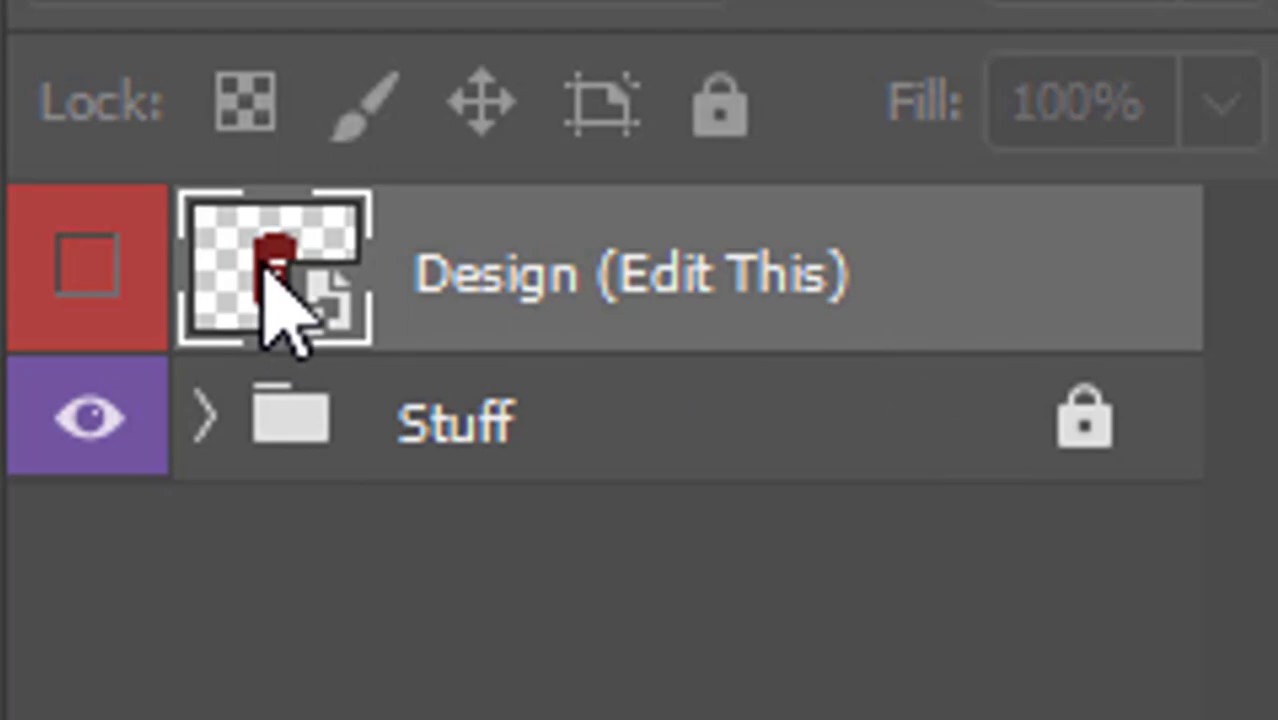
Open the contents of the "Design (Edit This)" smart object and compare the artwork with the soda can mockup
double_click(272, 280)
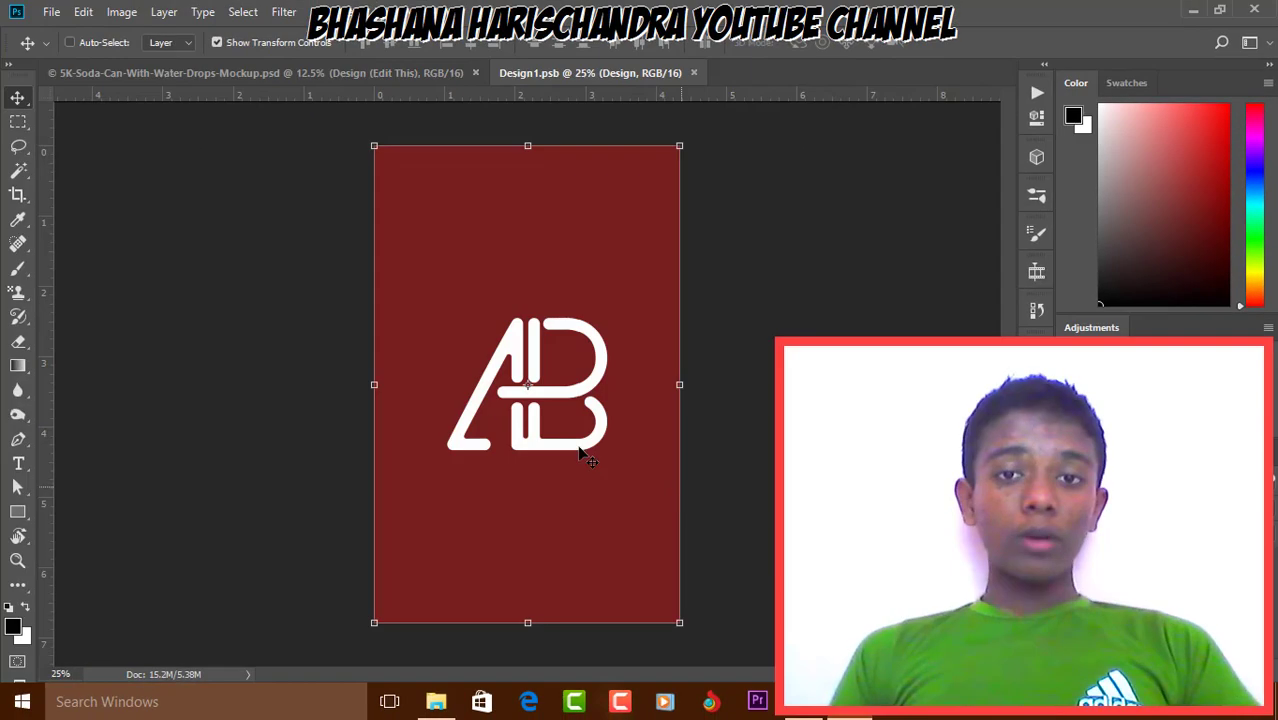
click(450, 80)
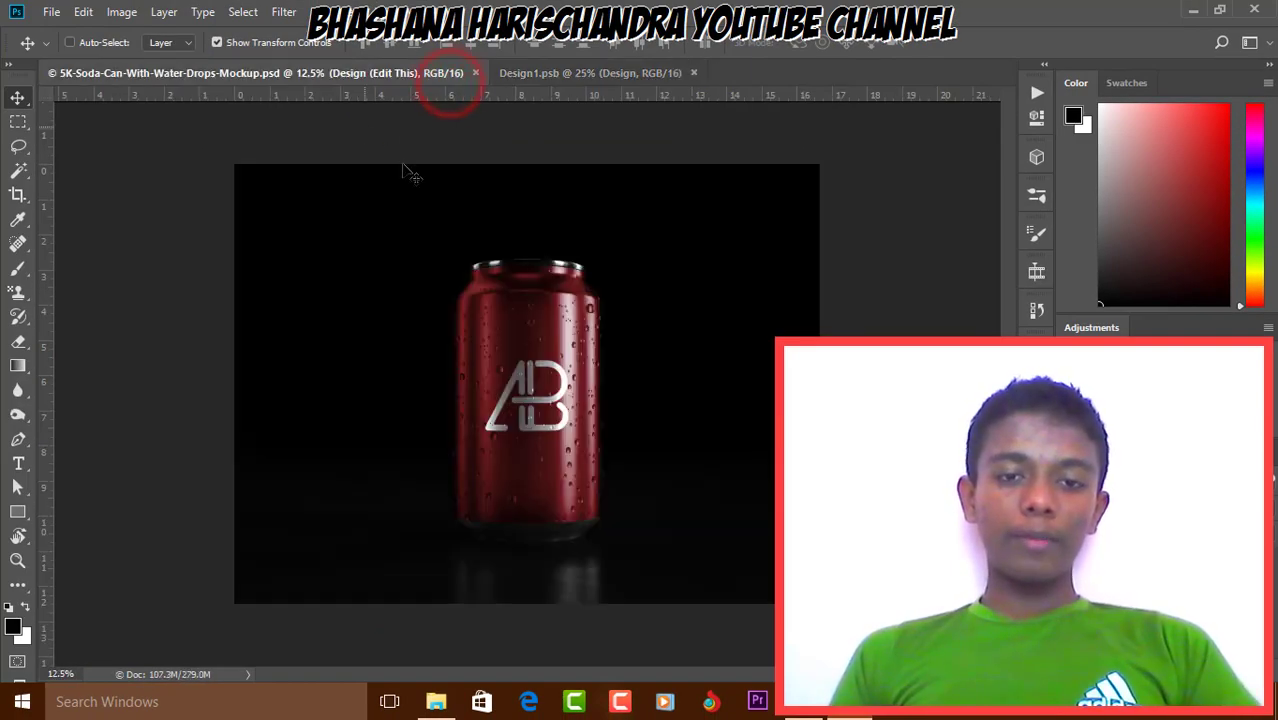
click(582, 76)
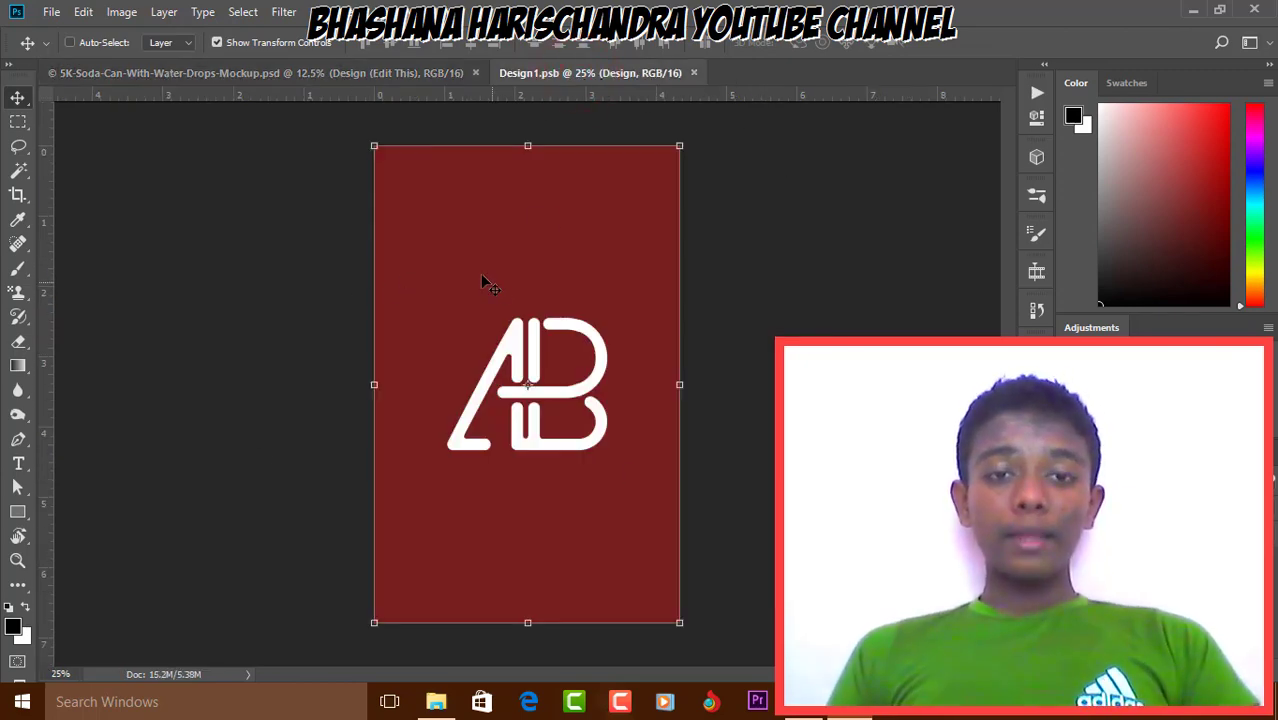
click(460, 76)
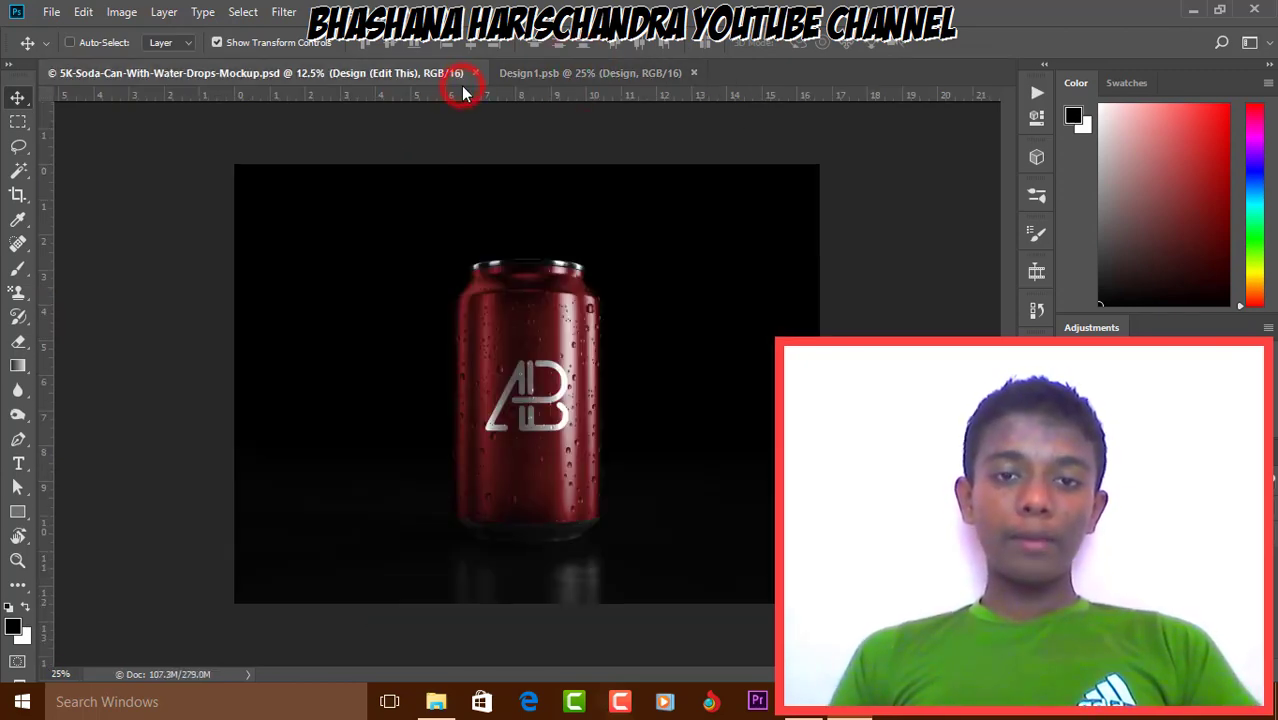
click(524, 73)
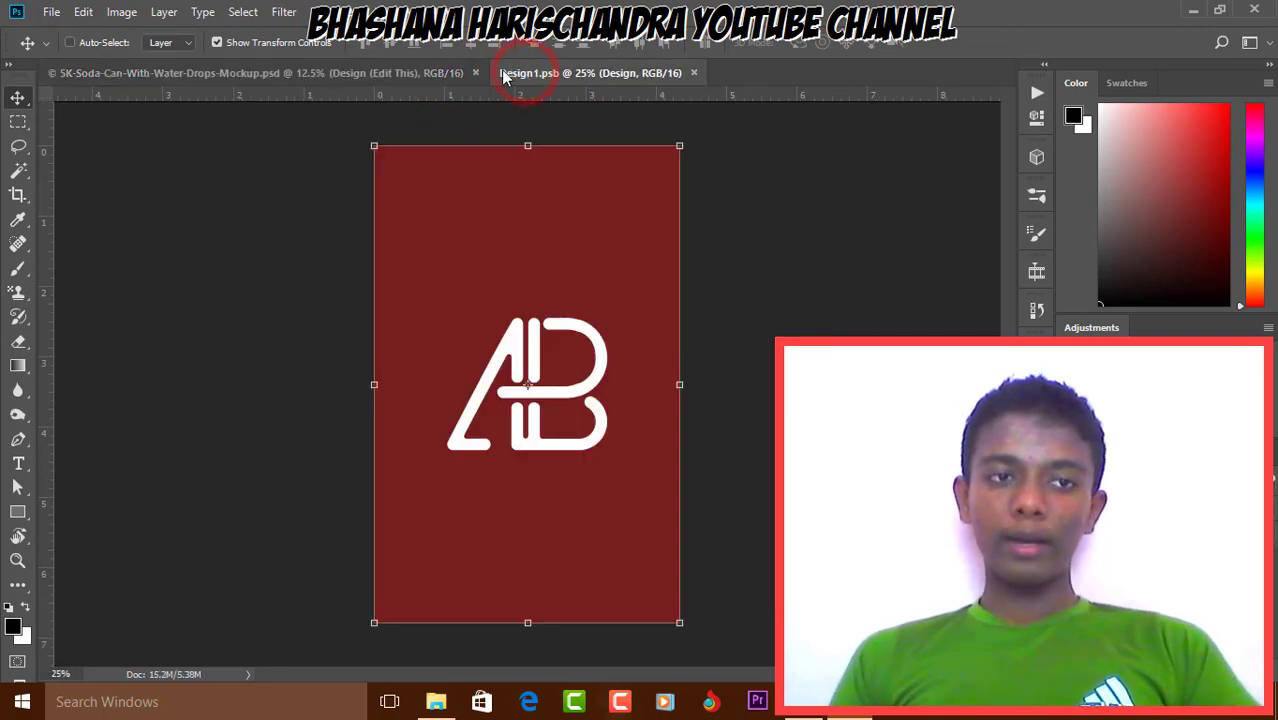
Fill the Design layer over the AB logo with the dark red sampled from the artwork's background, Normal mode, 100% opacity
click(83, 11)
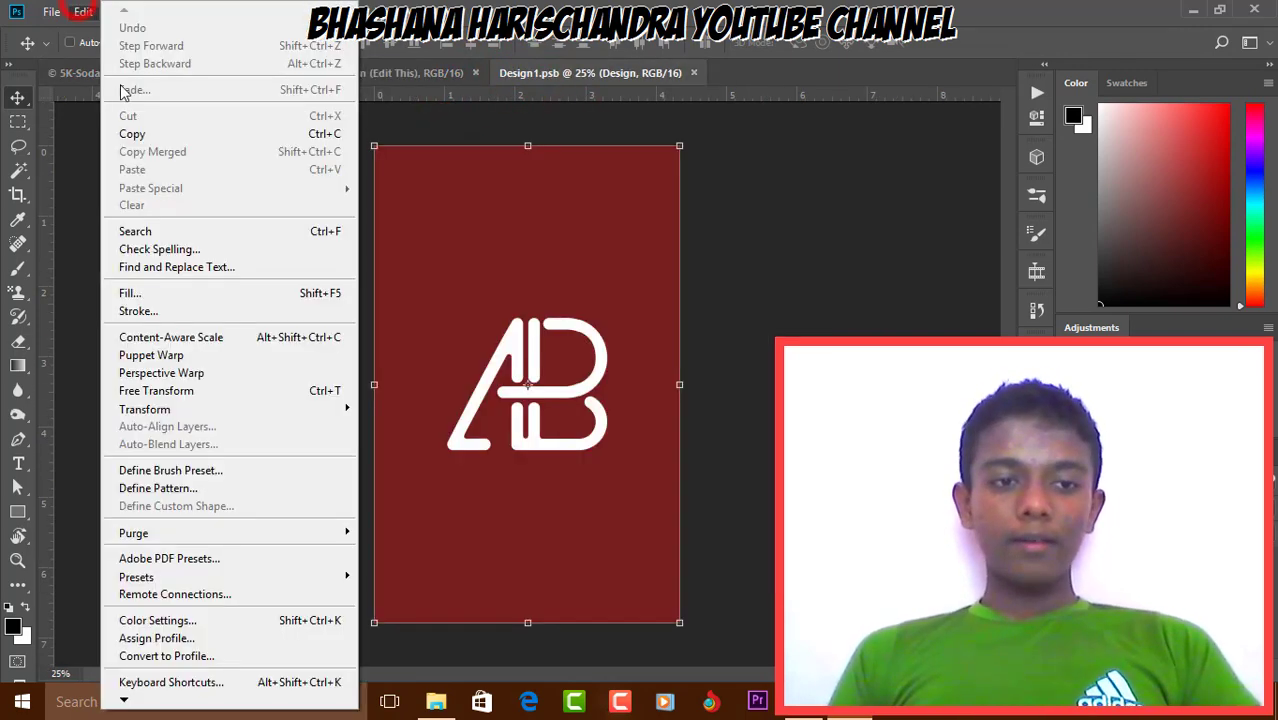
click(208, 296)
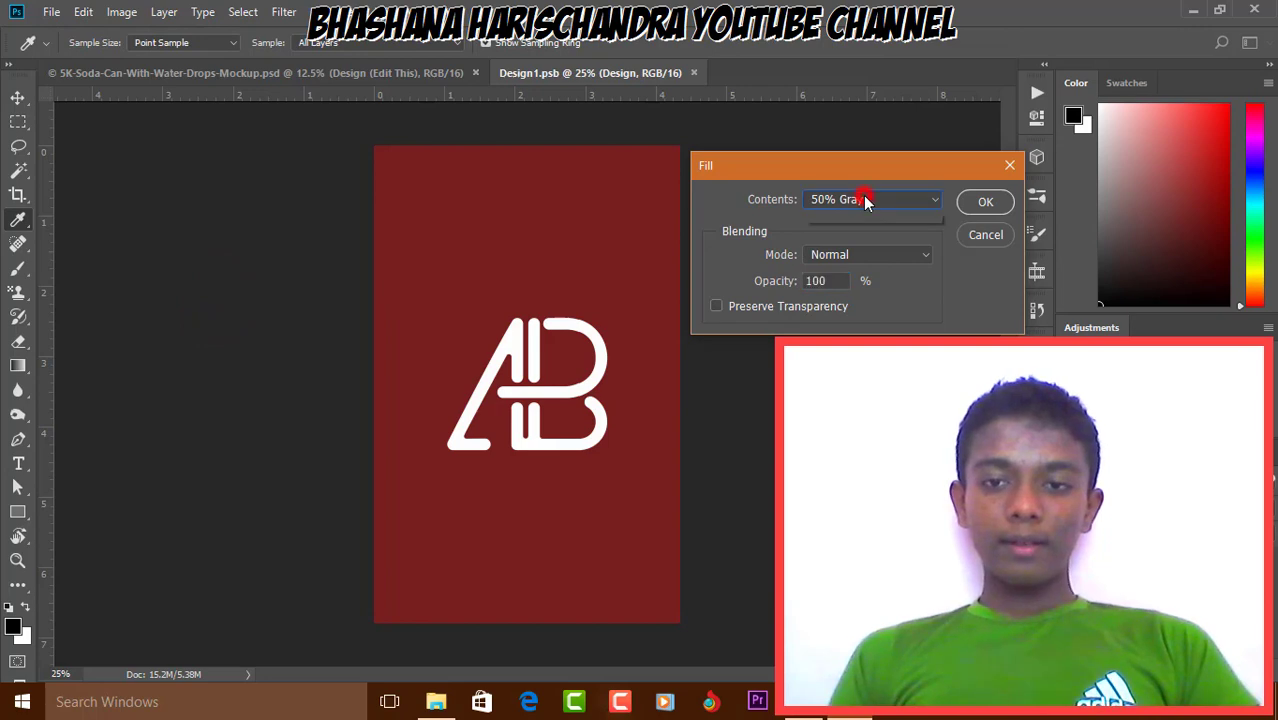
click(866, 201)
click(870, 246)
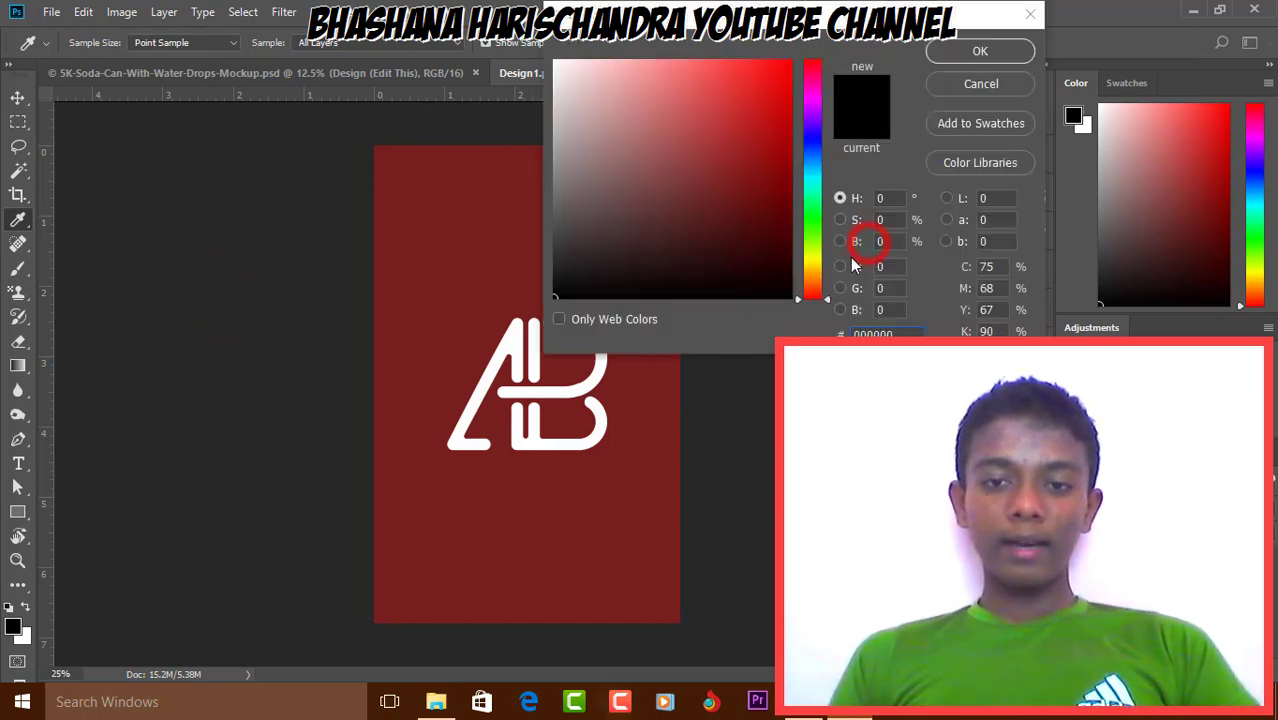
click(630, 486)
click(957, 51)
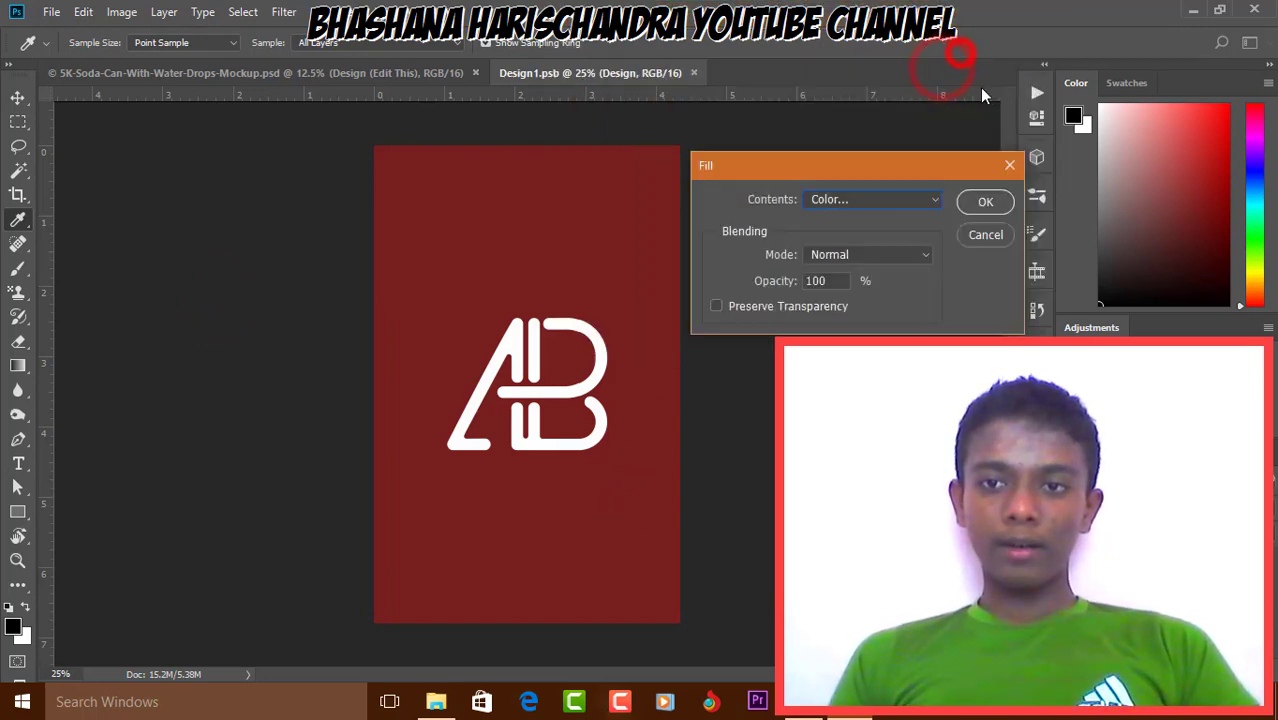
click(984, 201)
key(v)
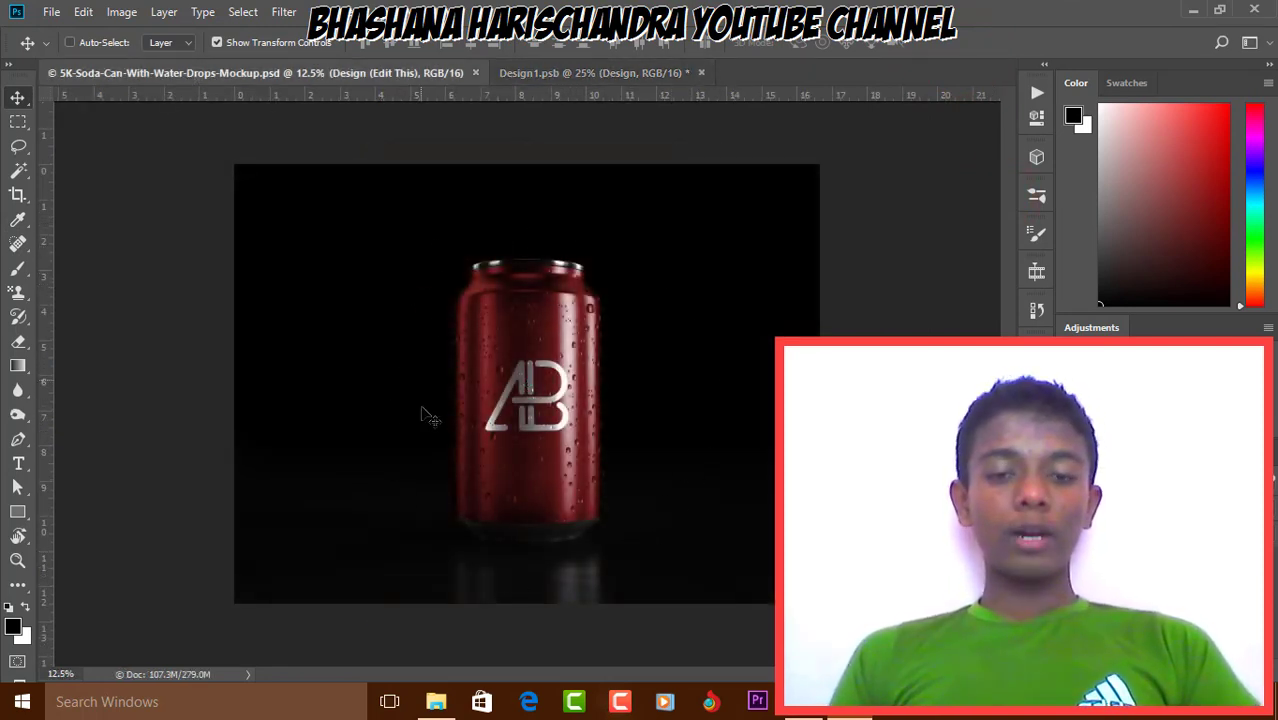
Compare both documents, save Design1.psb, and view the updated can in the soda can mockup
click(587, 80)
click(452, 72)
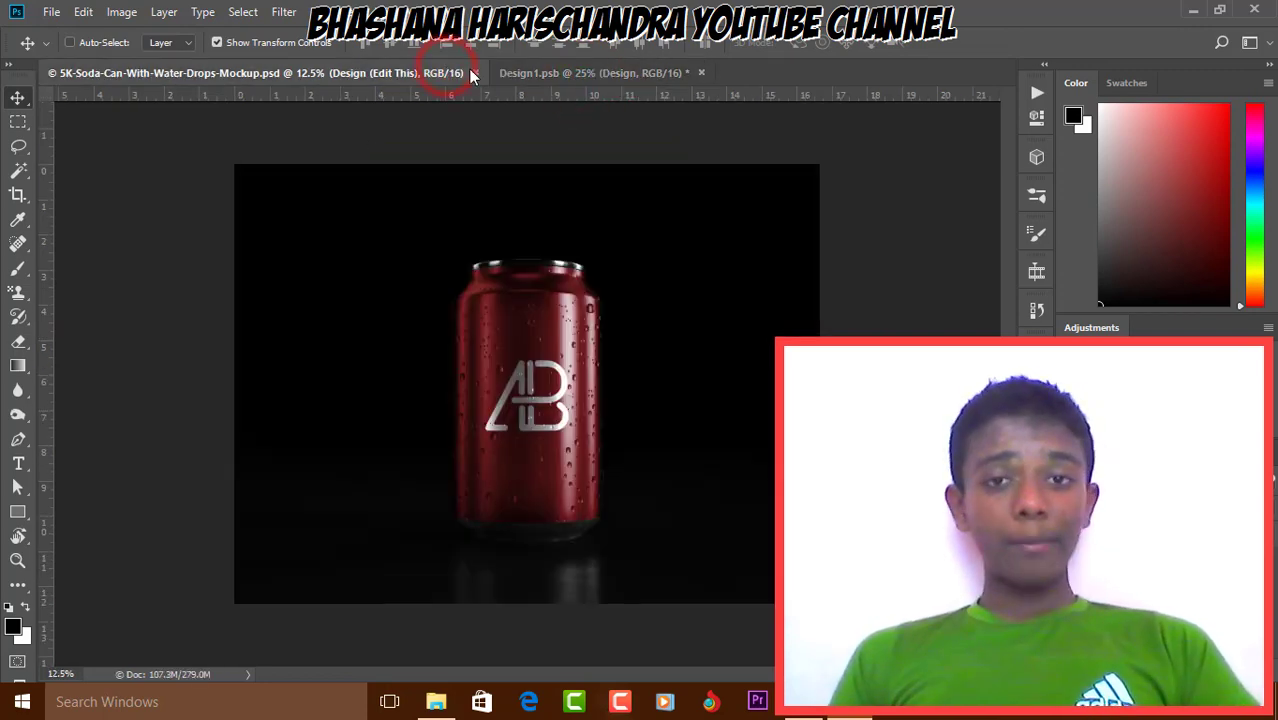
click(615, 73)
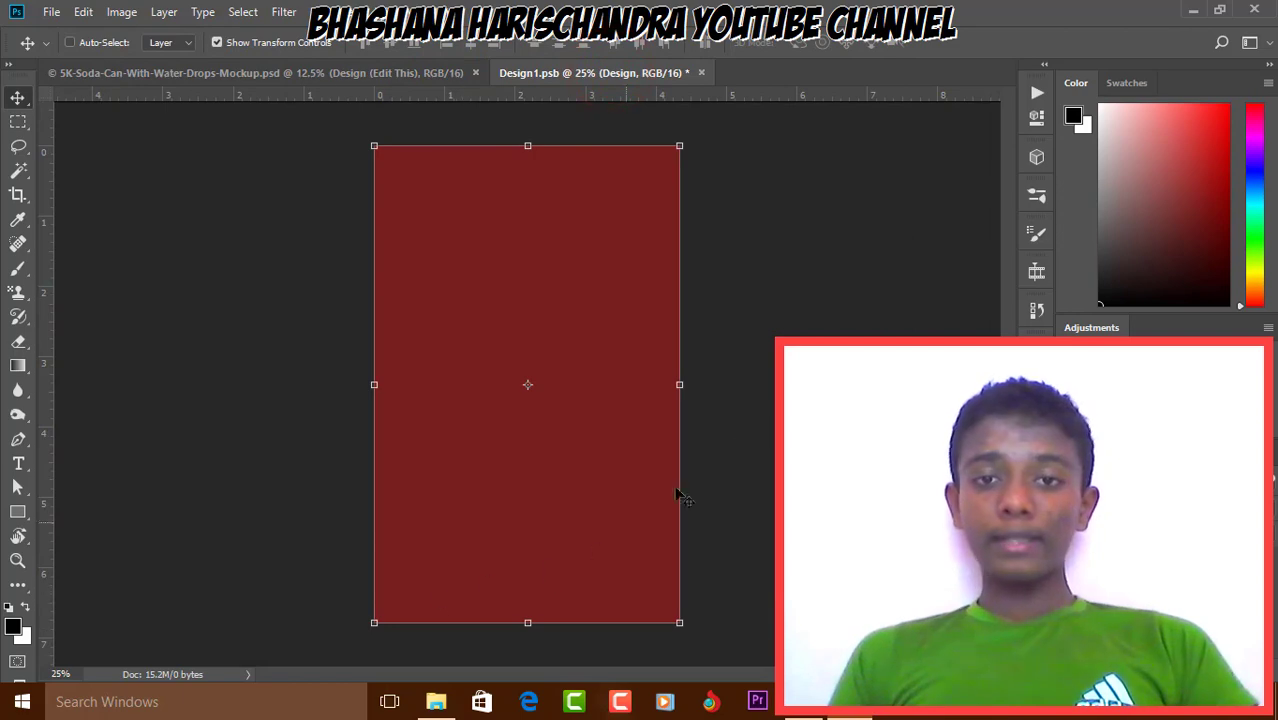
click(51, 11)
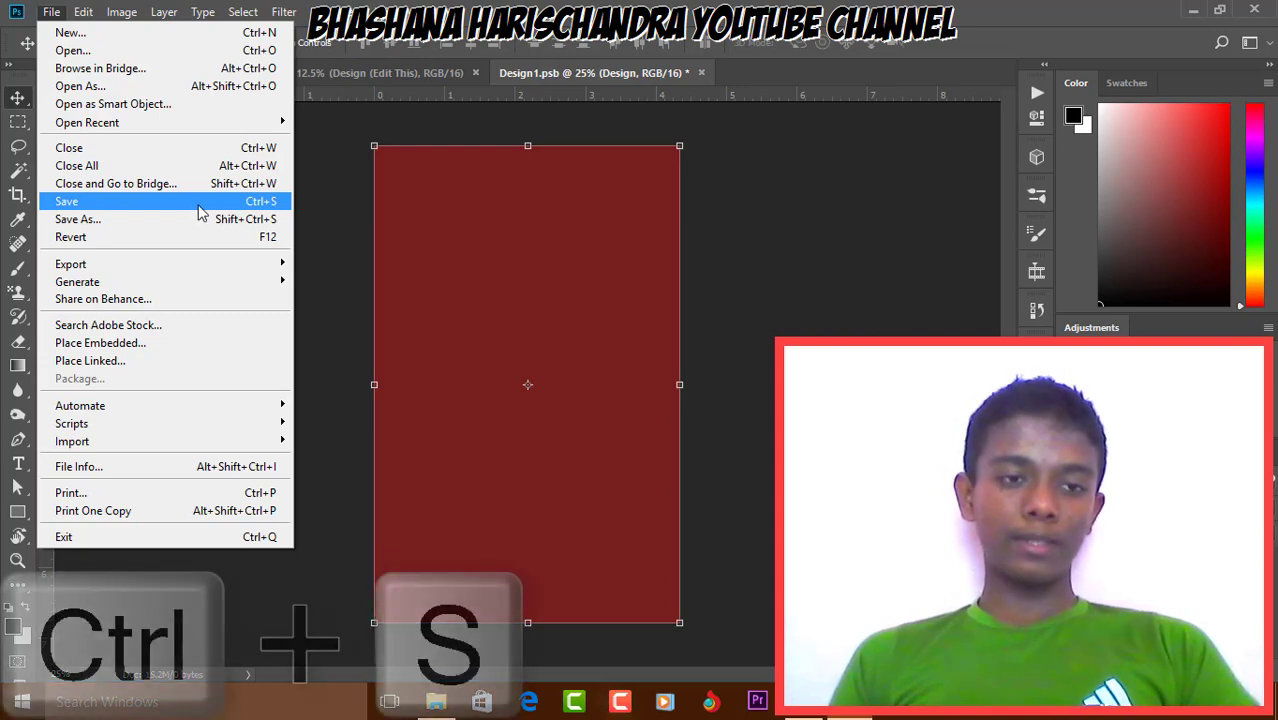
click(181, 208)
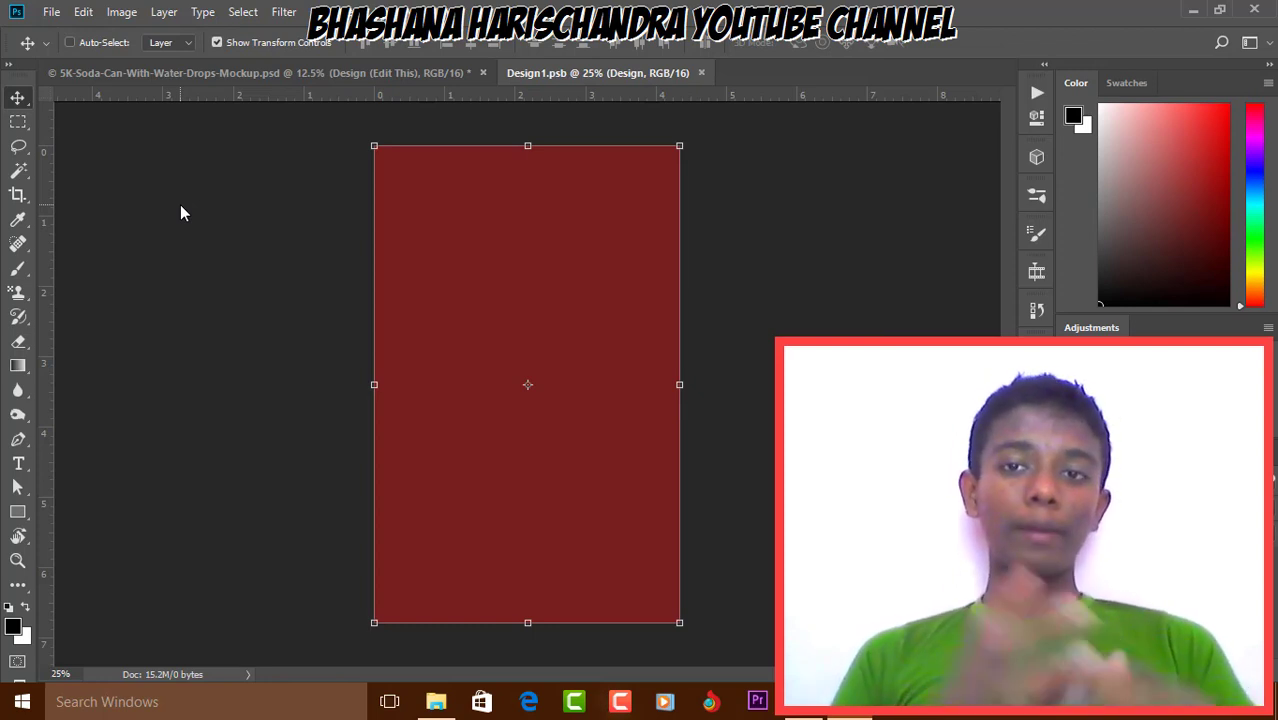
click(440, 80)
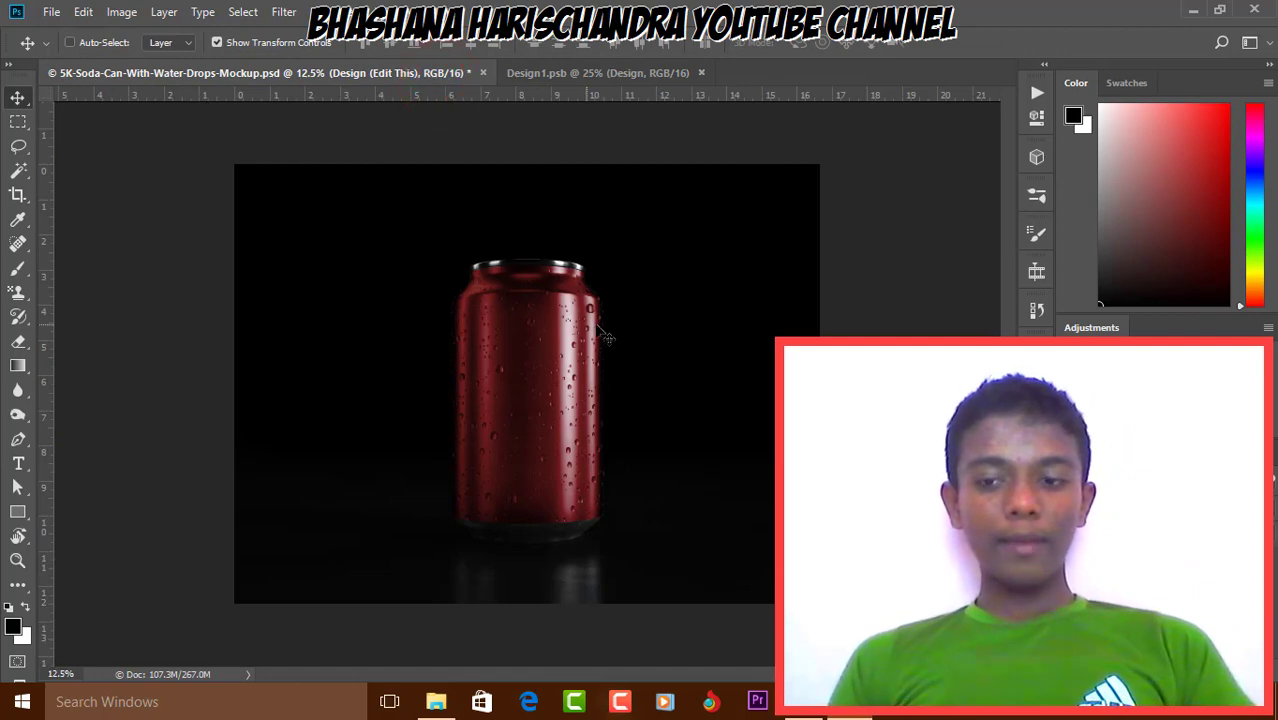
Return to Design1.psb and fill the Design layer with White in Normal mode at 100% opacity
click(557, 76)
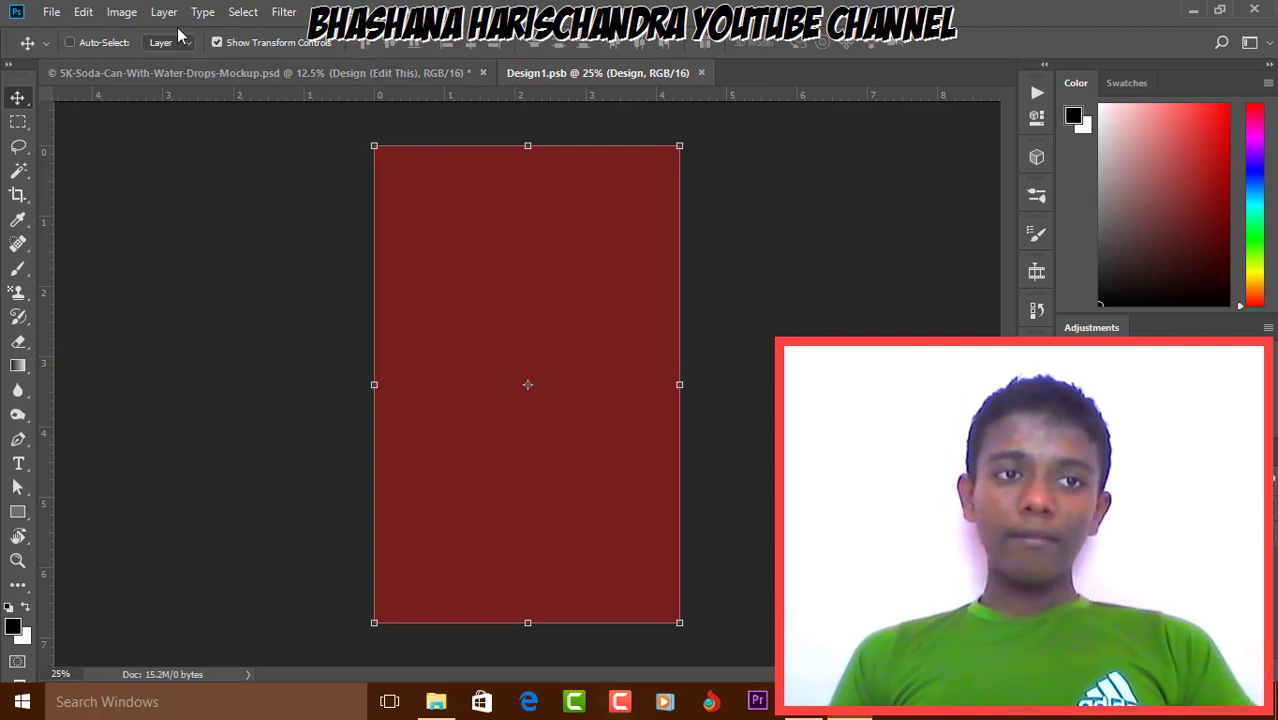
click(51, 12)
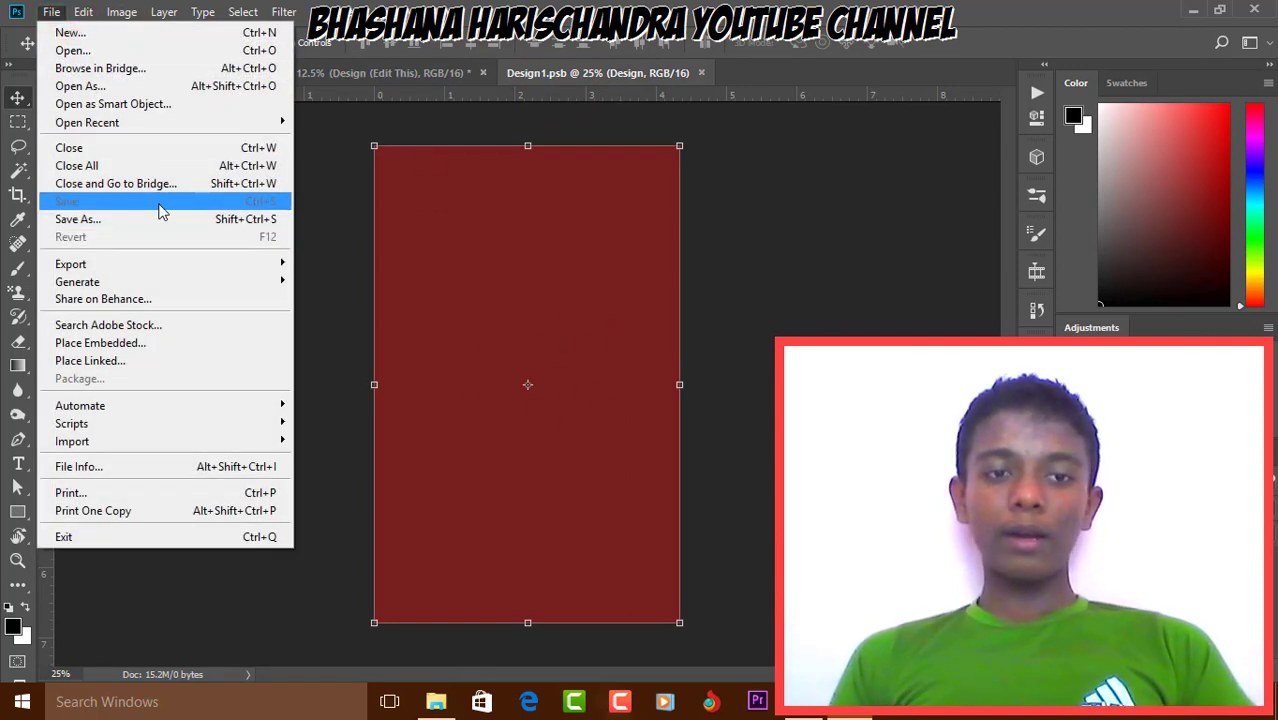
click(738, 206)
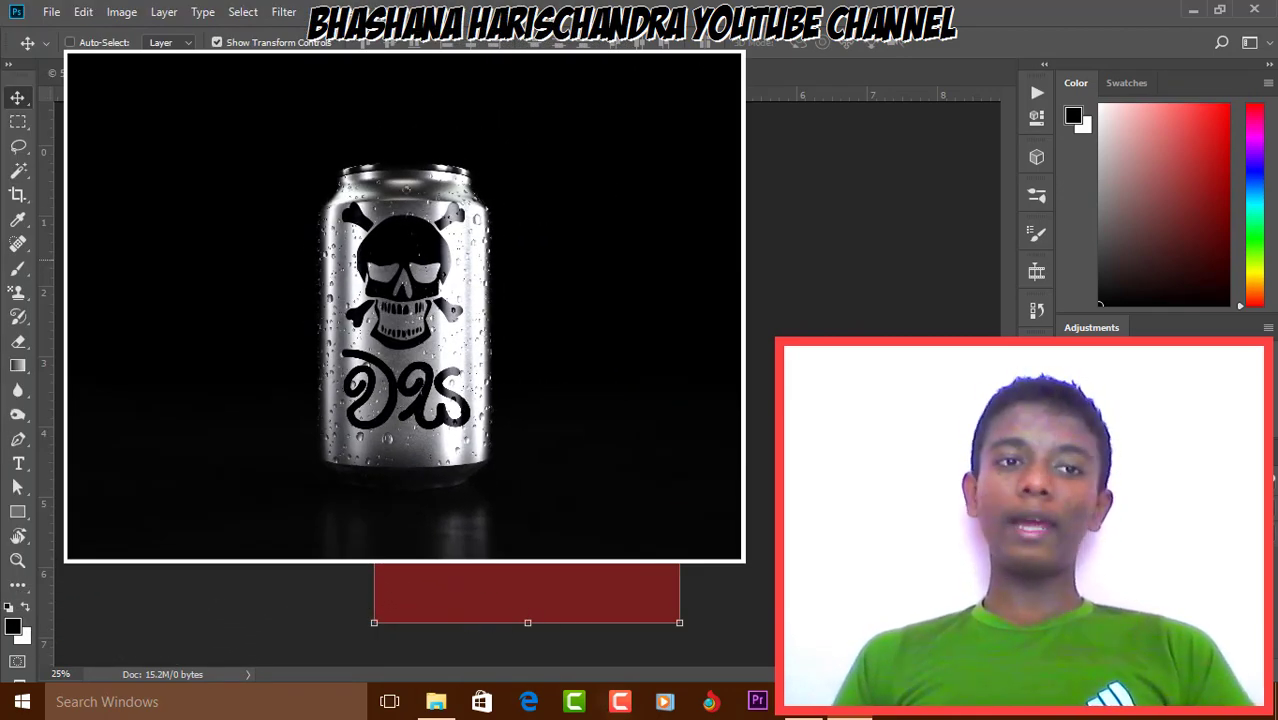
click(80, 11)
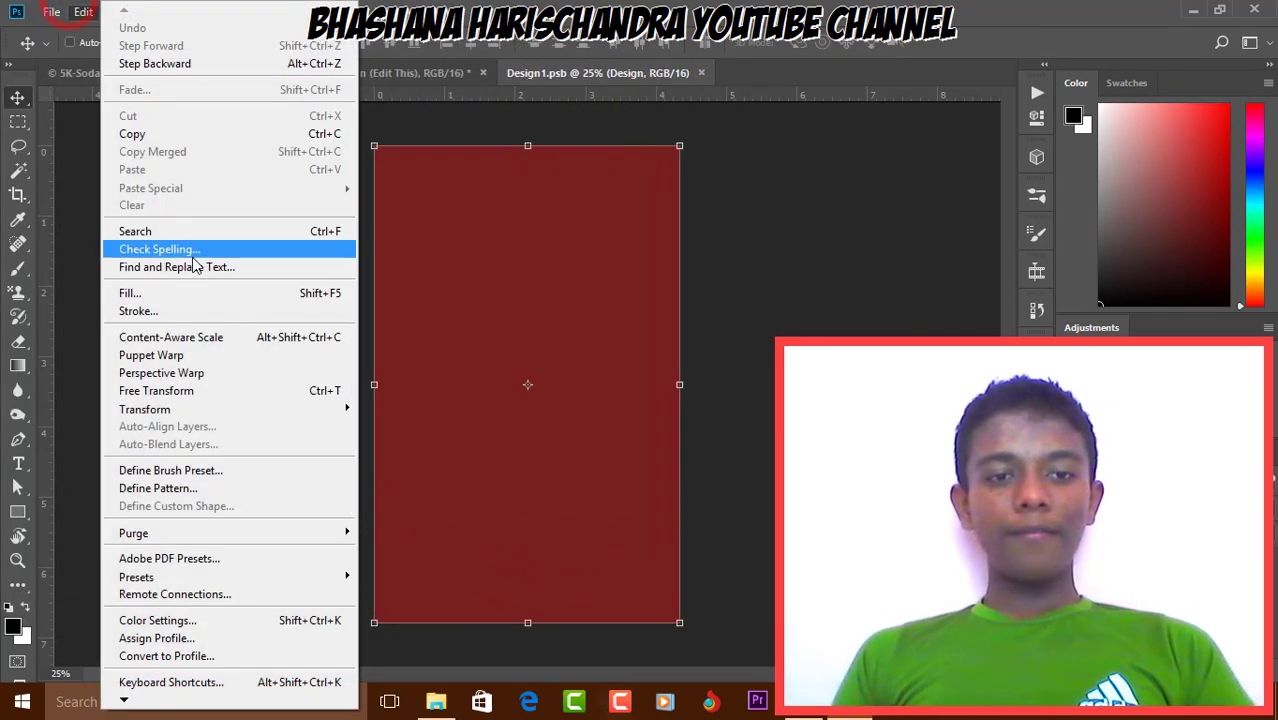
click(231, 292)
click(870, 205)
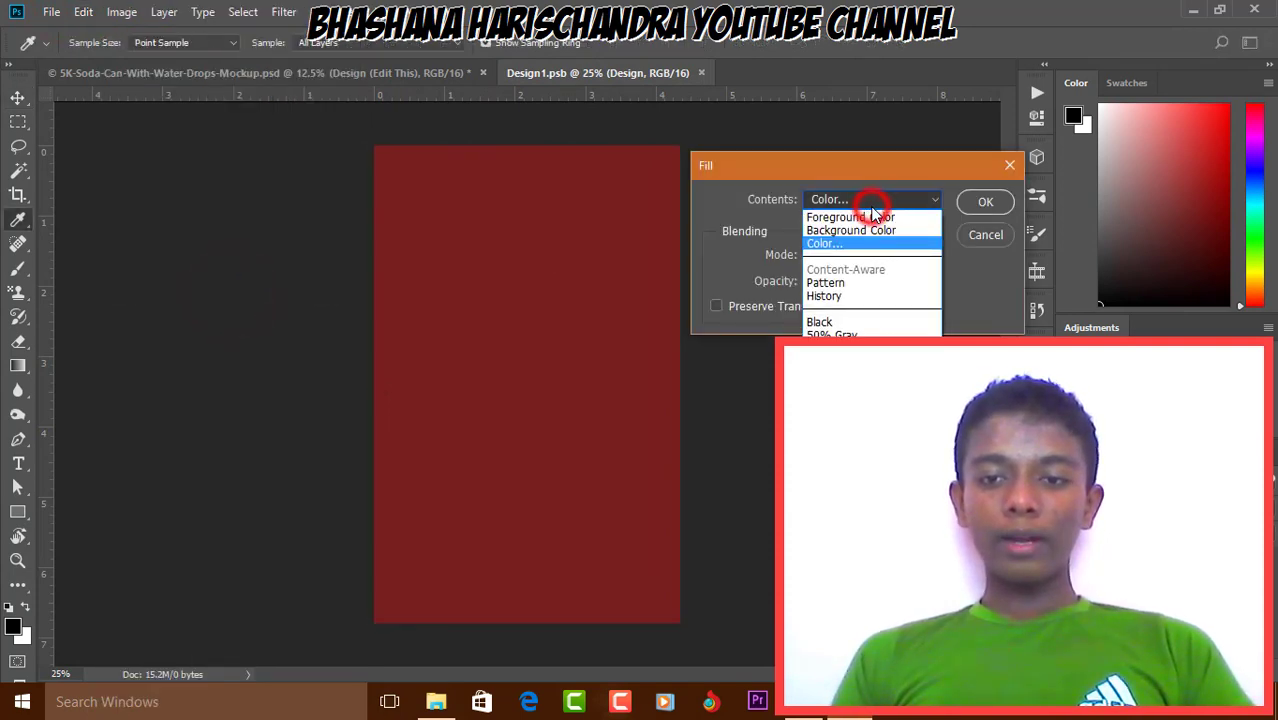
click(860, 348)
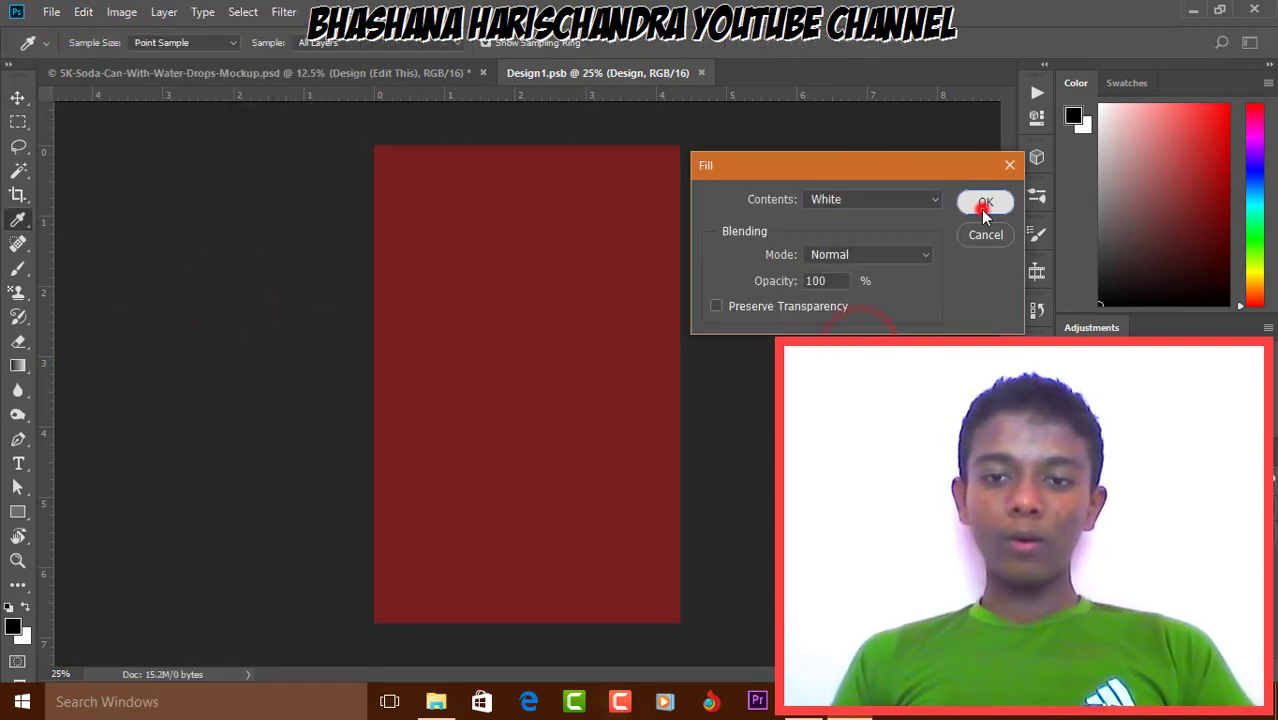
click(985, 204)
key(v)
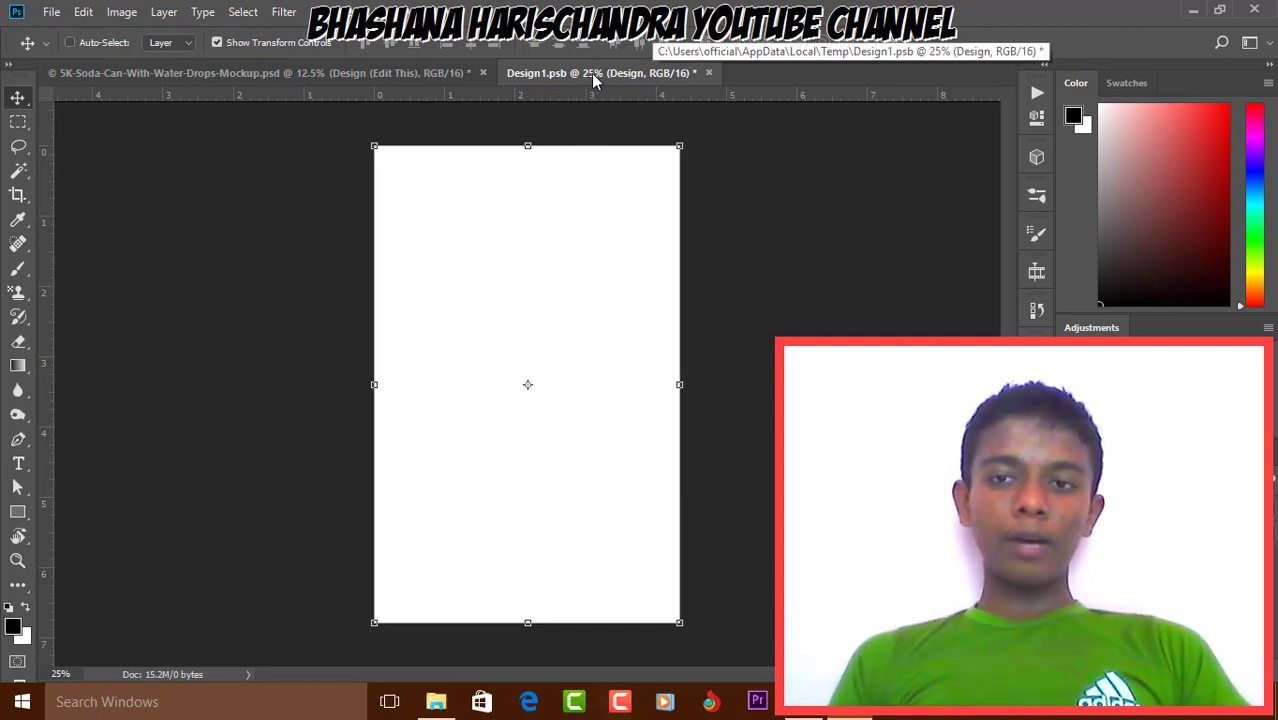
Place the crossbones-29796__340 skull image as an embedded object in Design1.psb
click(540, 75)
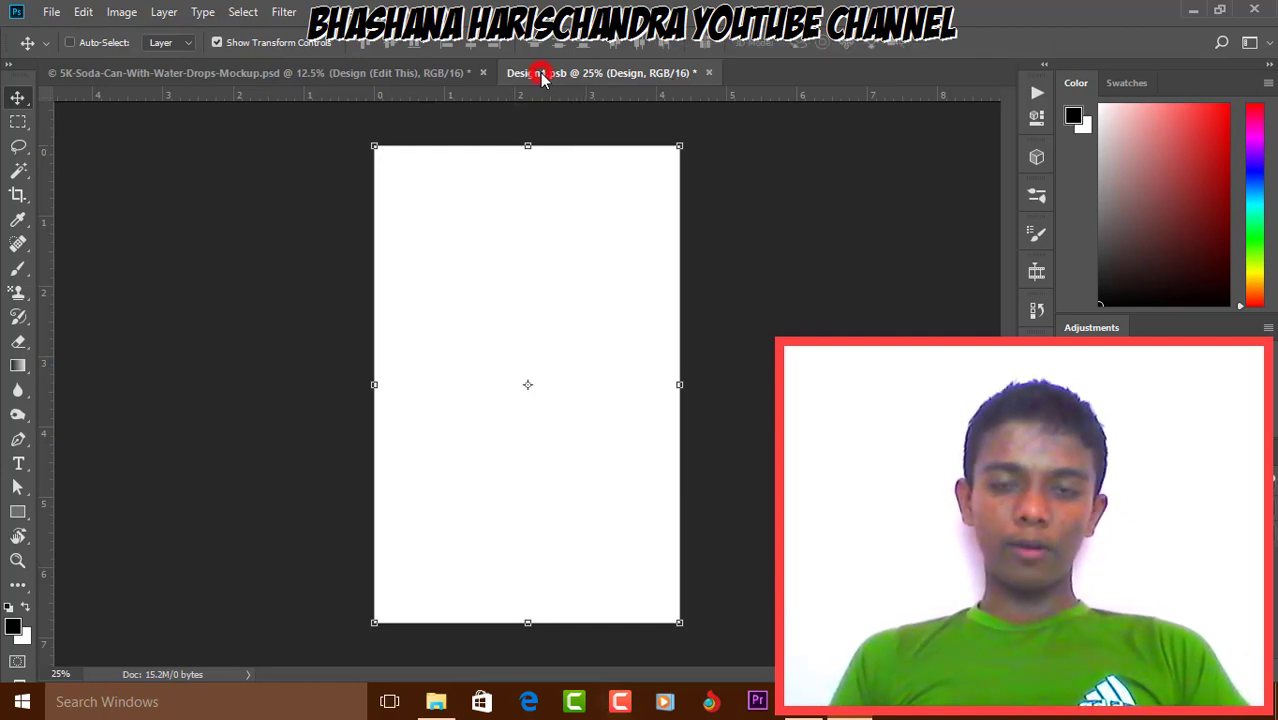
click(48, 14)
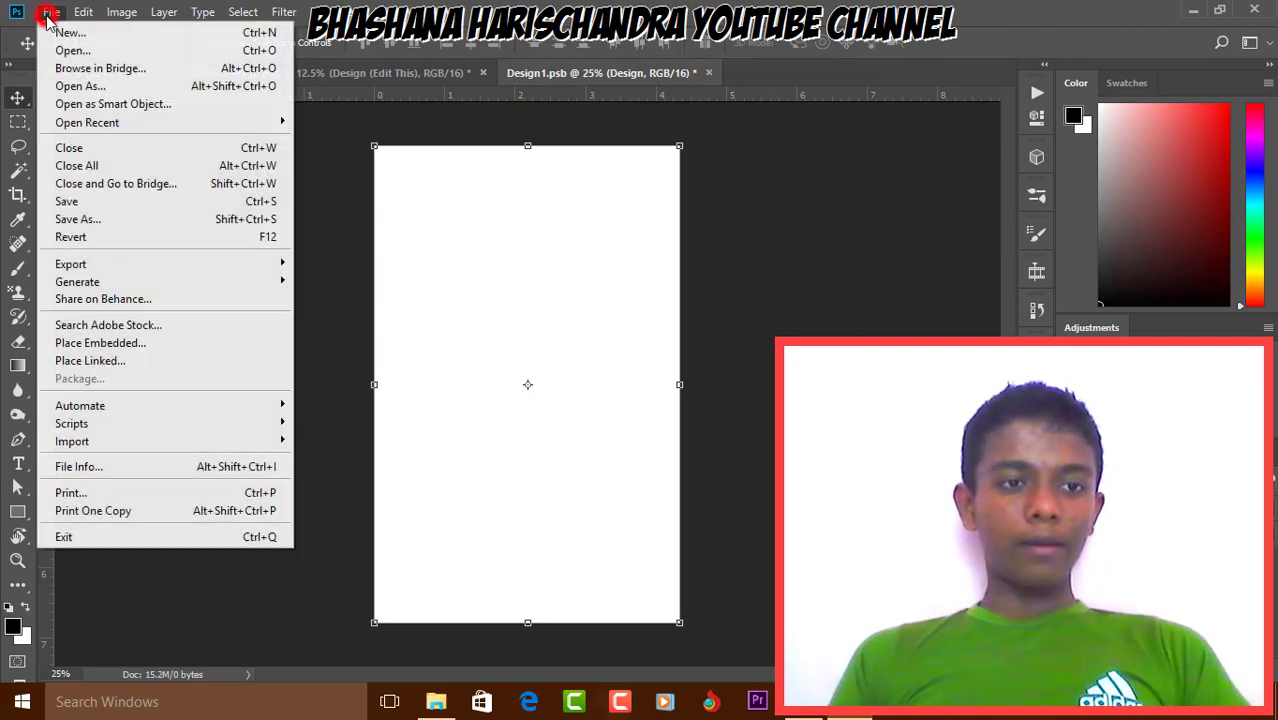
click(108, 343)
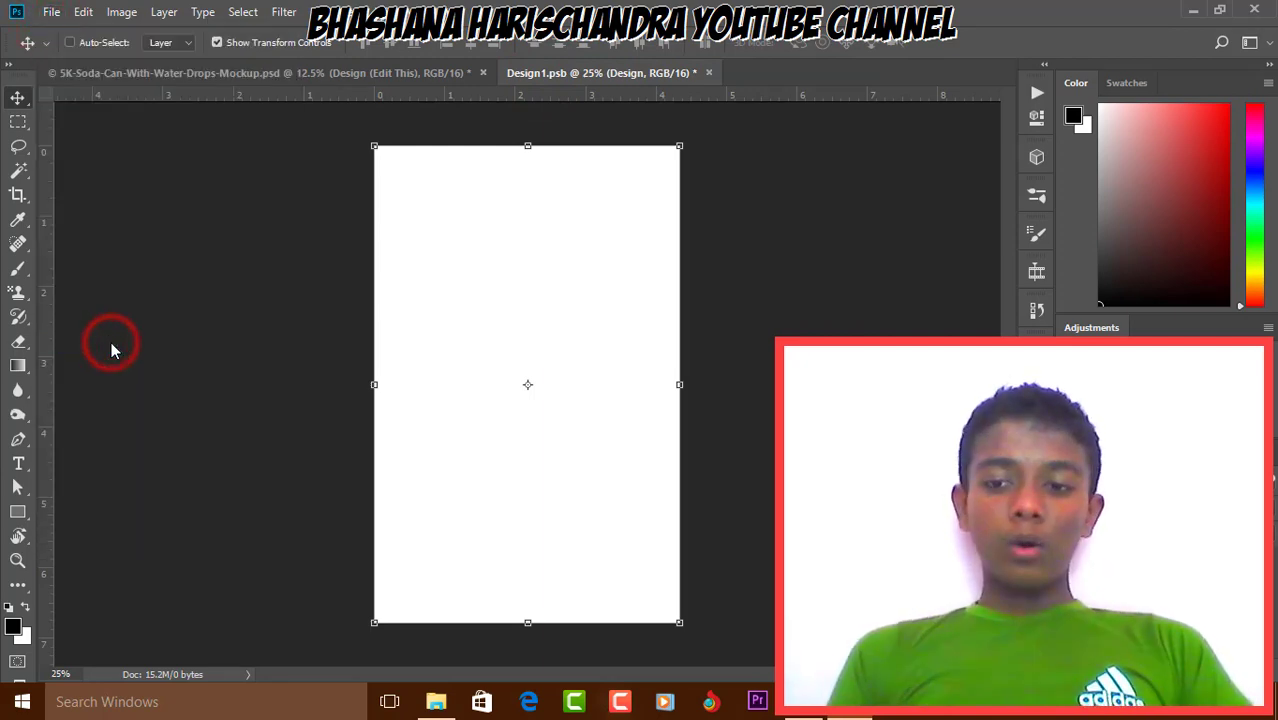
click(90, 161)
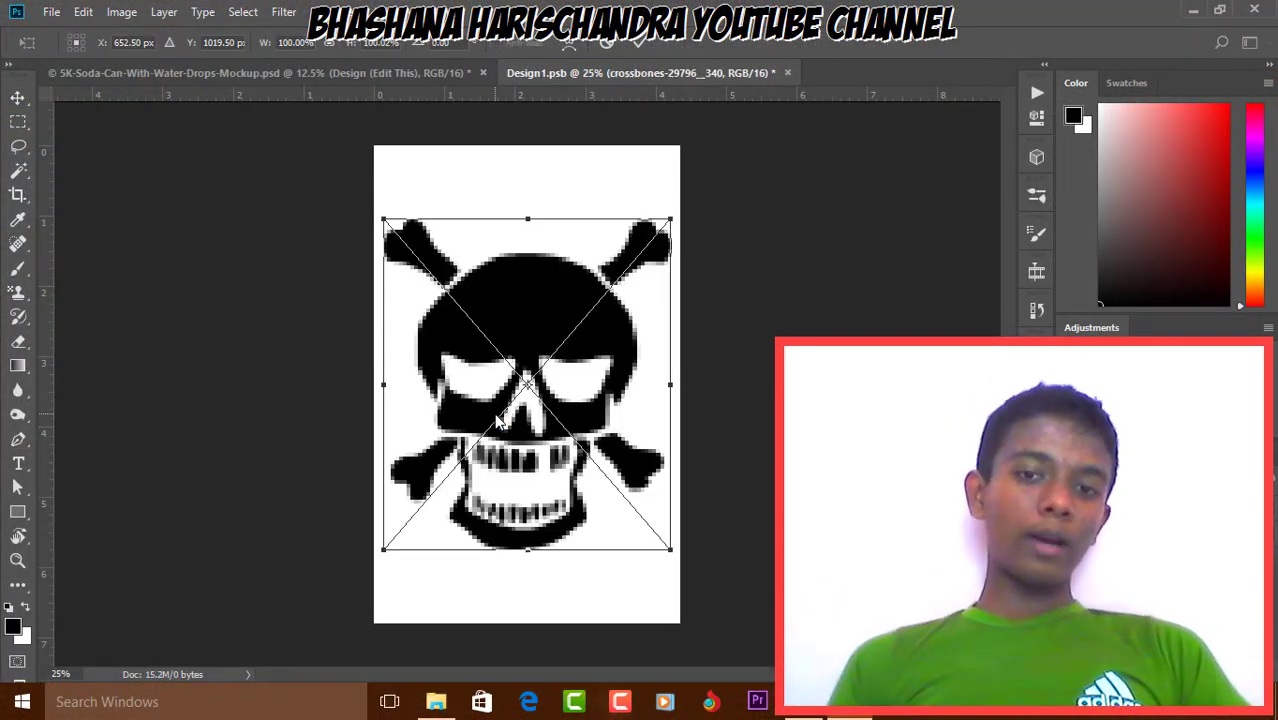
scroll(617, 383, up, 2)
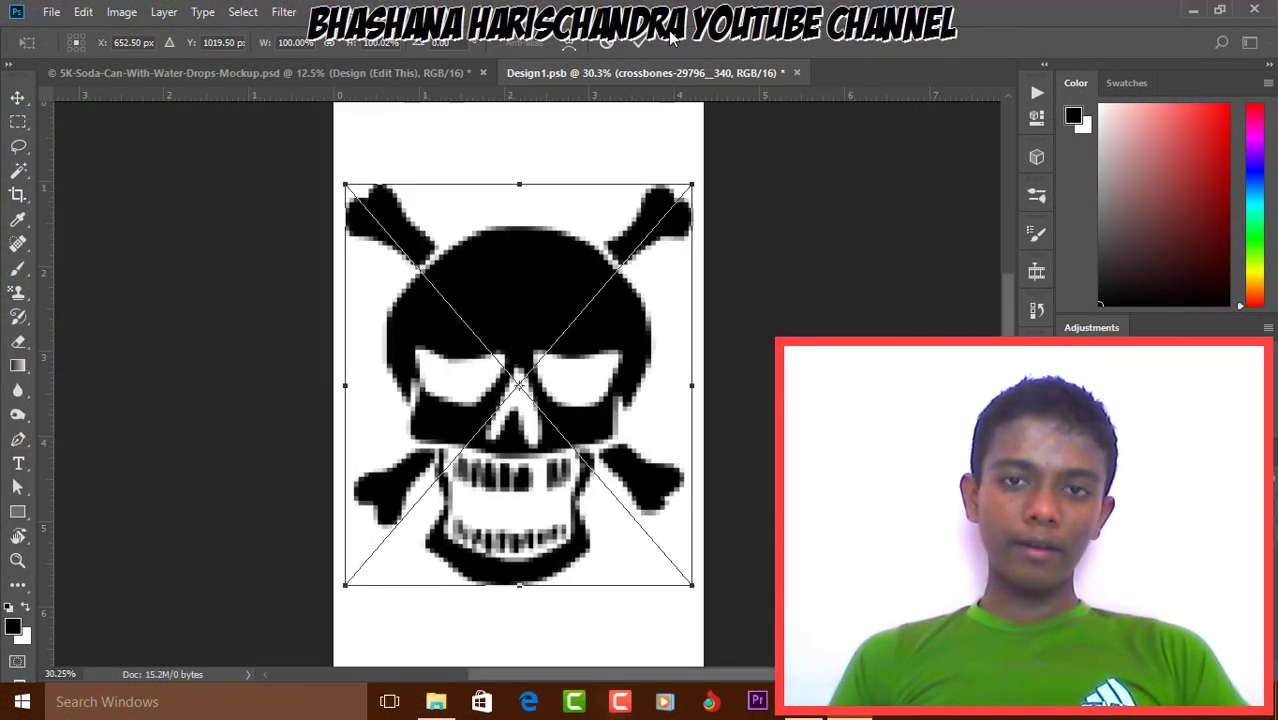
key(Return)
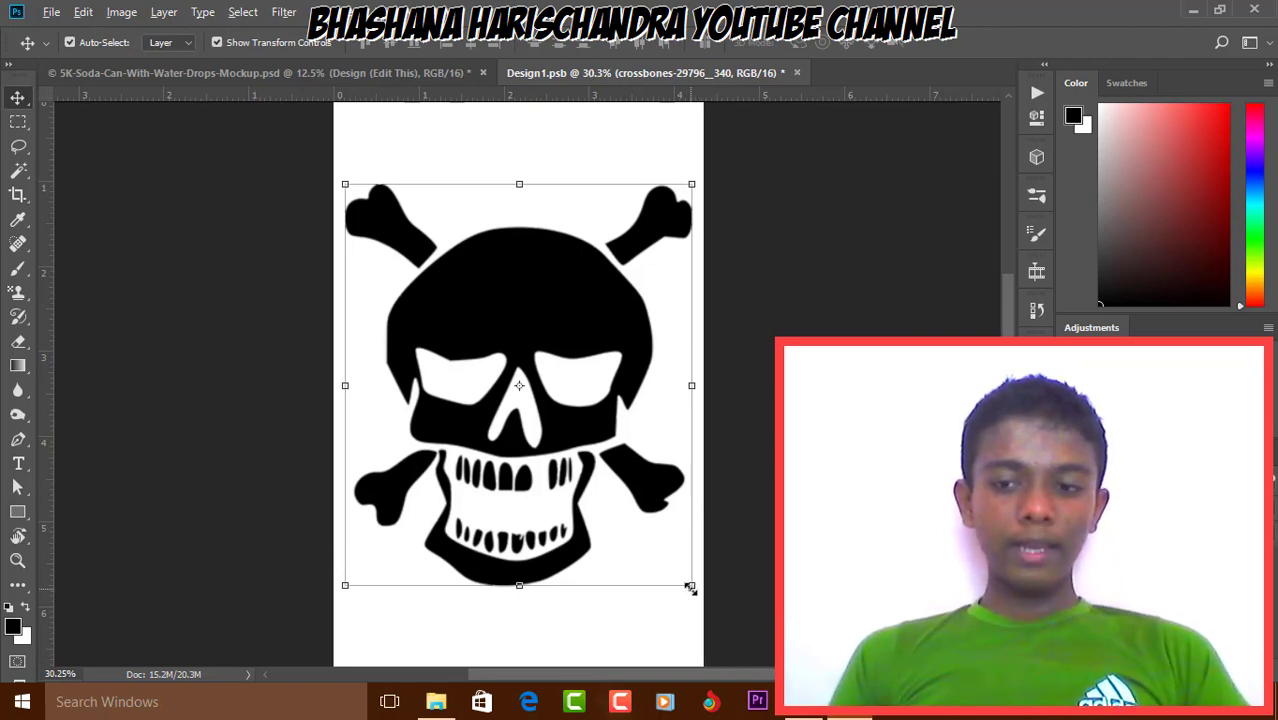
Scale the skull to about 73% and move it to the upper part of the design, centred horizontally
drag(690, 588, 620, 552)
drag(600, 366, 563, 315)
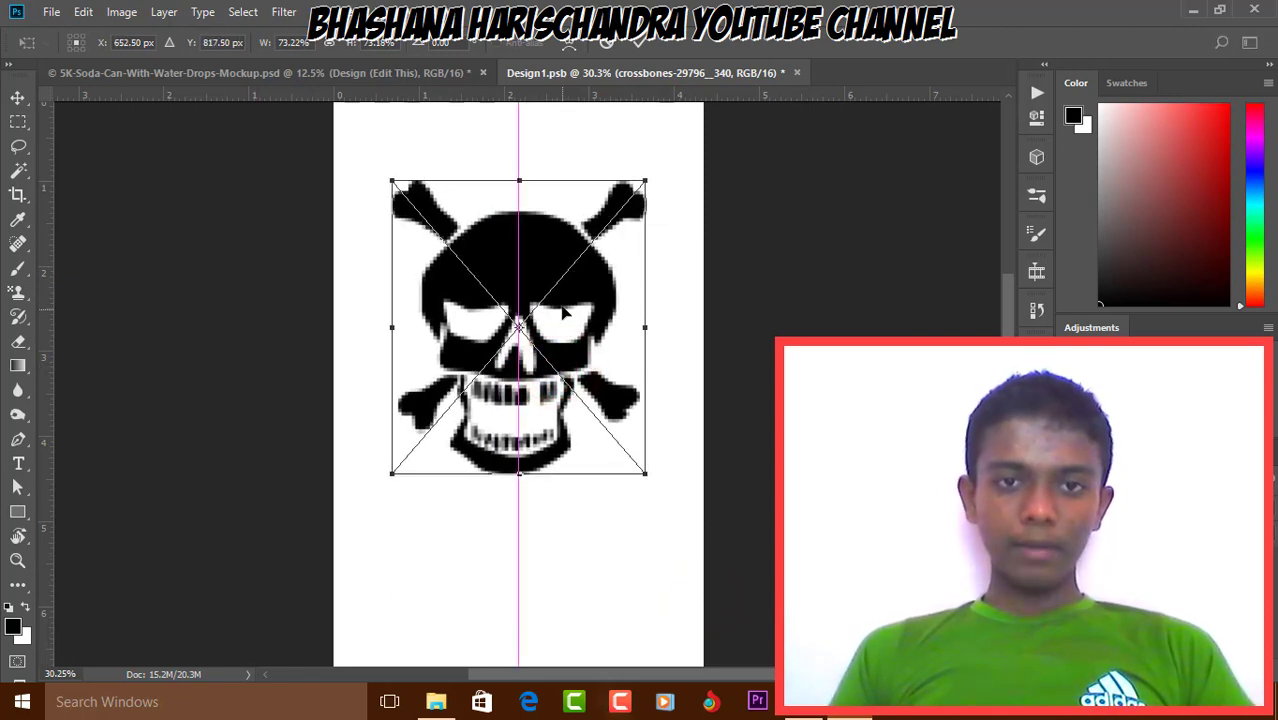
click(634, 46)
scroll(716, 413, down, 3)
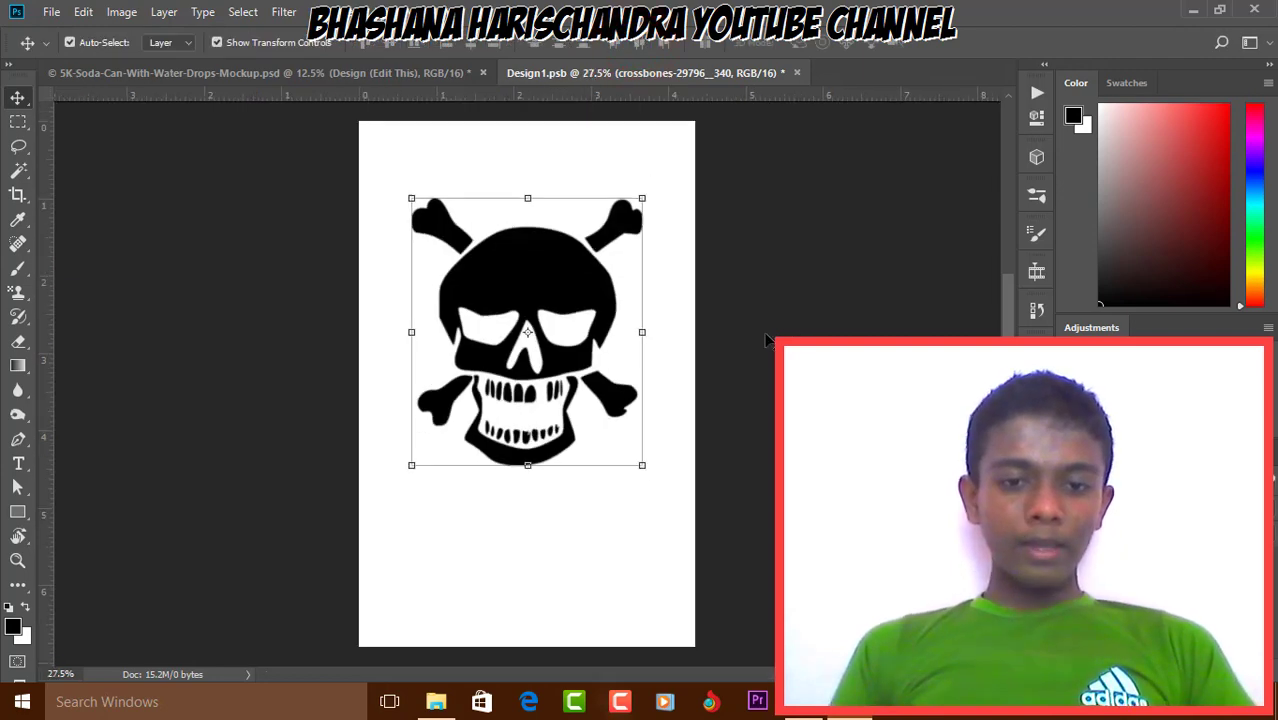
scroll(680, 420, up, 1)
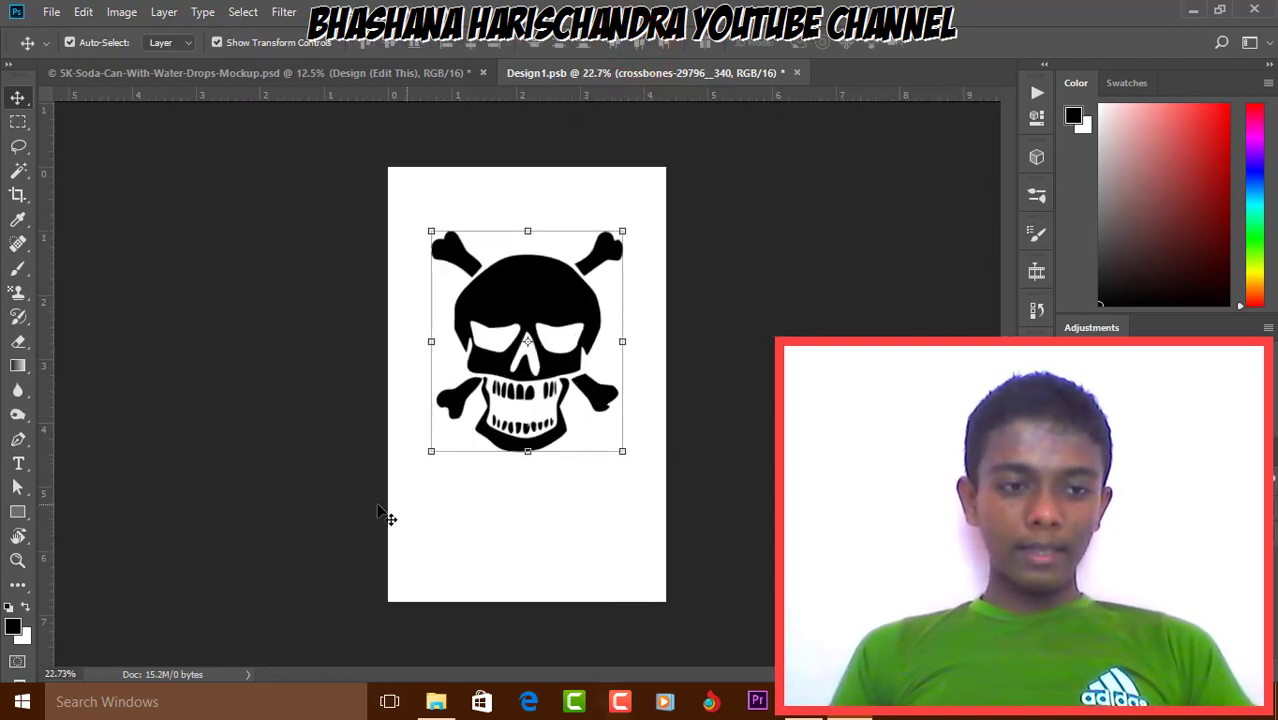
Start a text line in Astro01 on the empty area below the skull
click(19, 464)
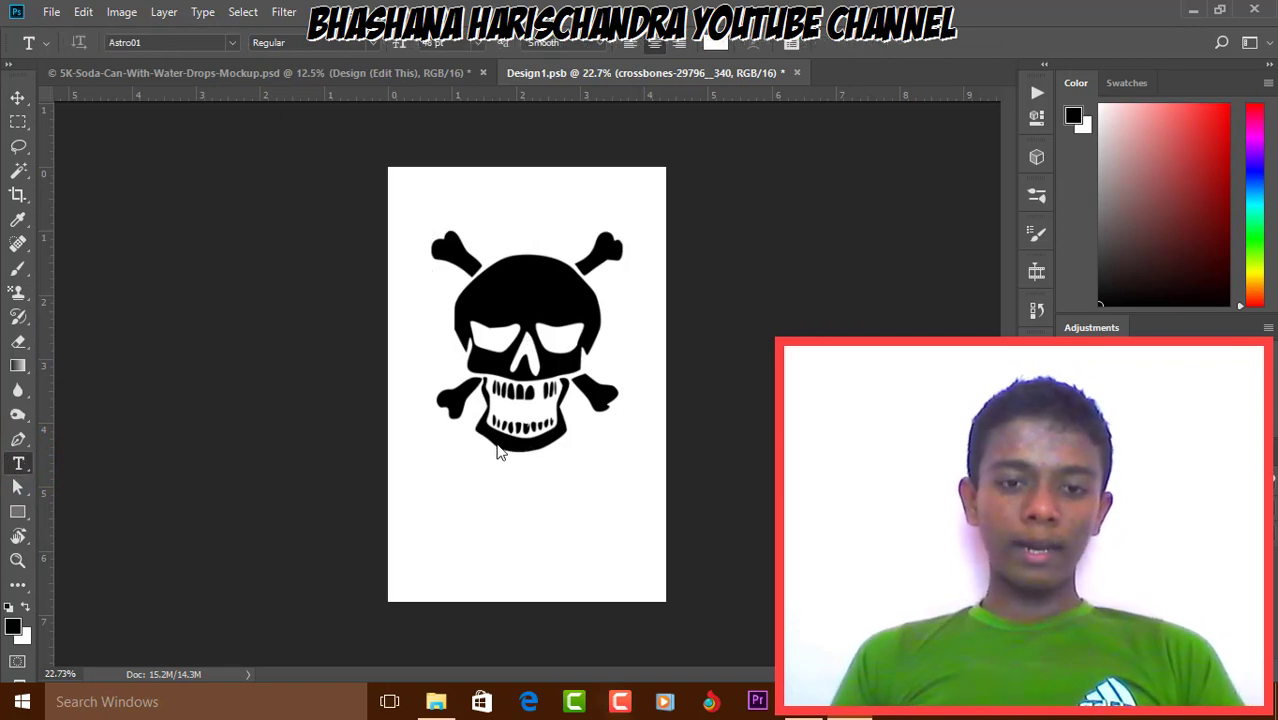
click(425, 507)
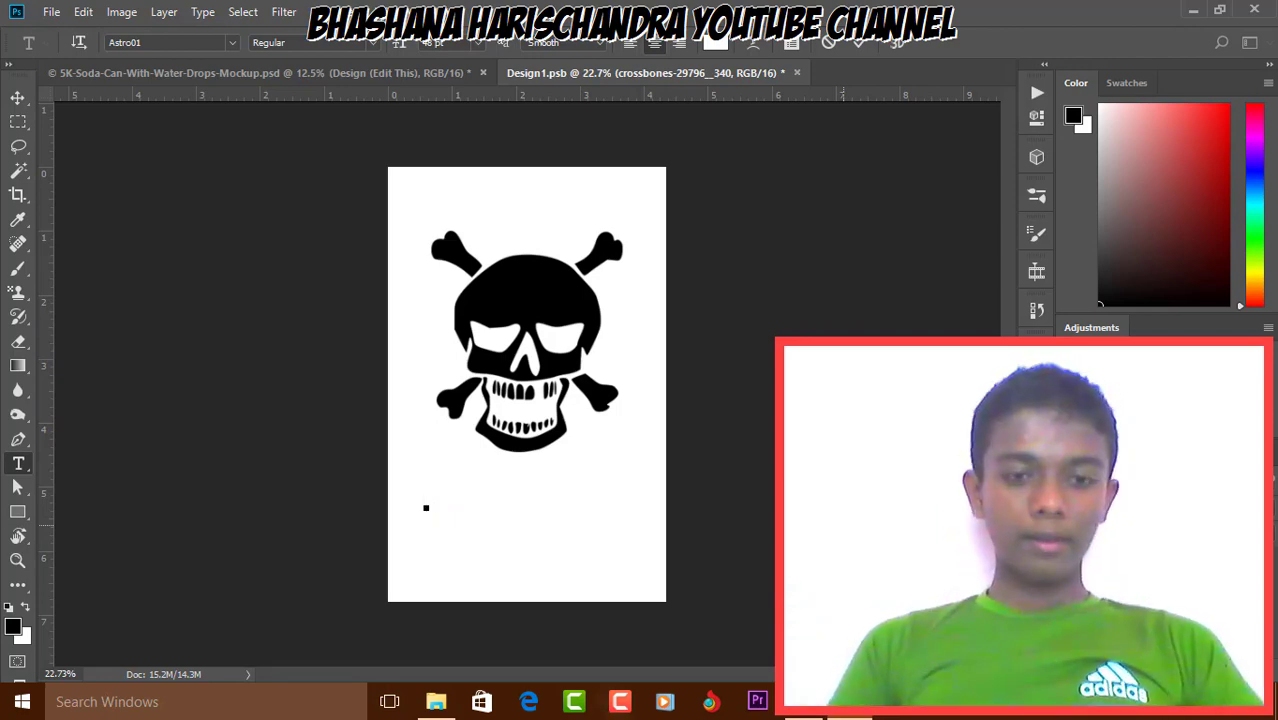
text(pira)
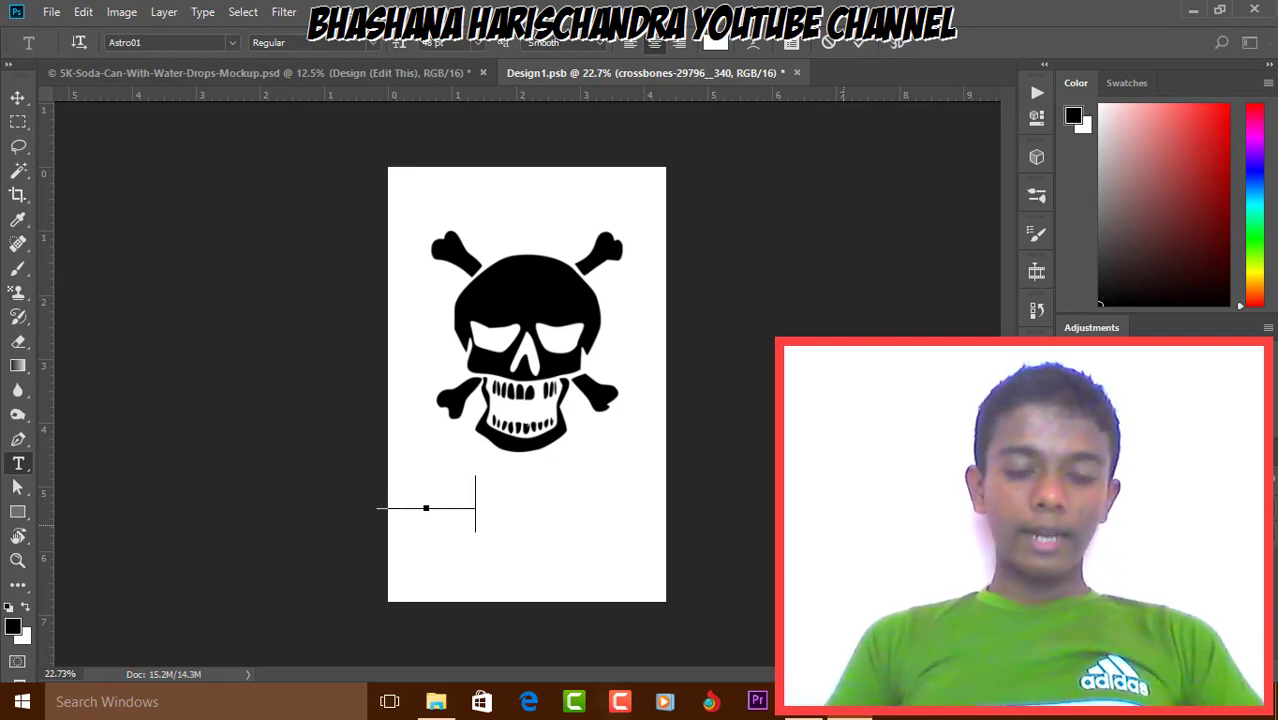
key(BackSpace)
key(BackSpace)
key(BackSpace)
key(BackSpace)
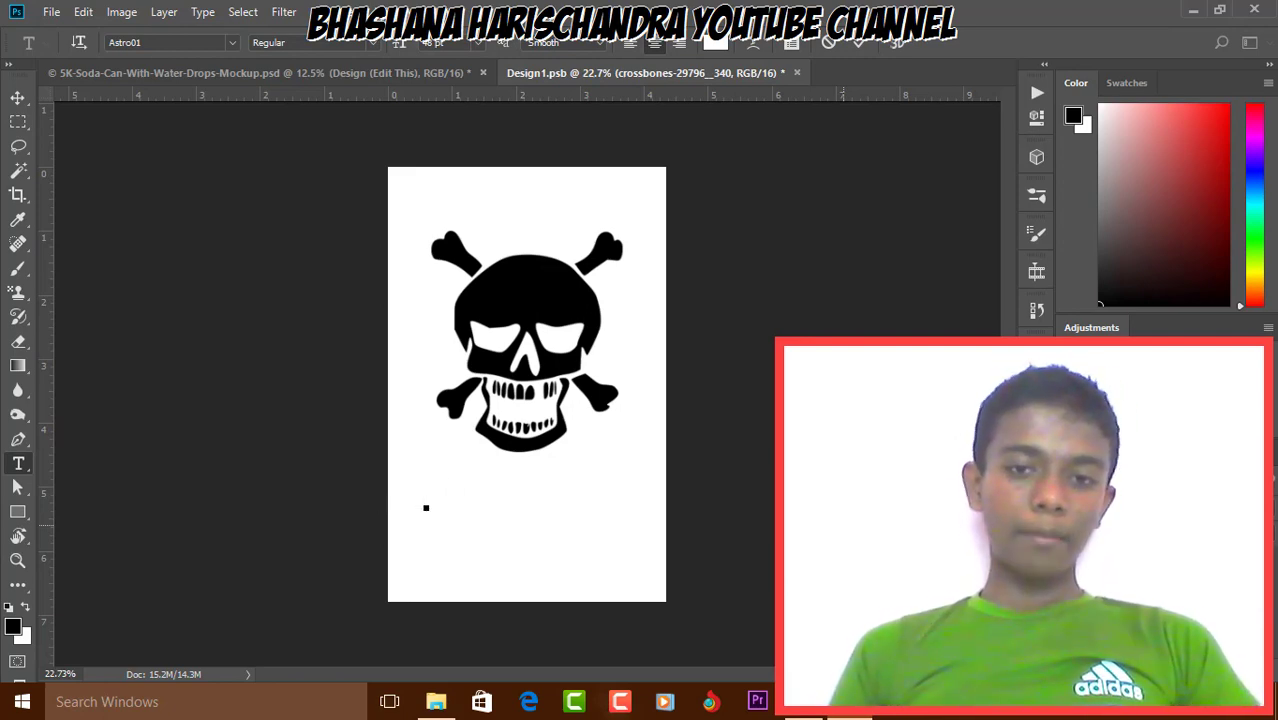
Set the text colour to black and enter "ji" in the text line below the skull
click(715, 41)
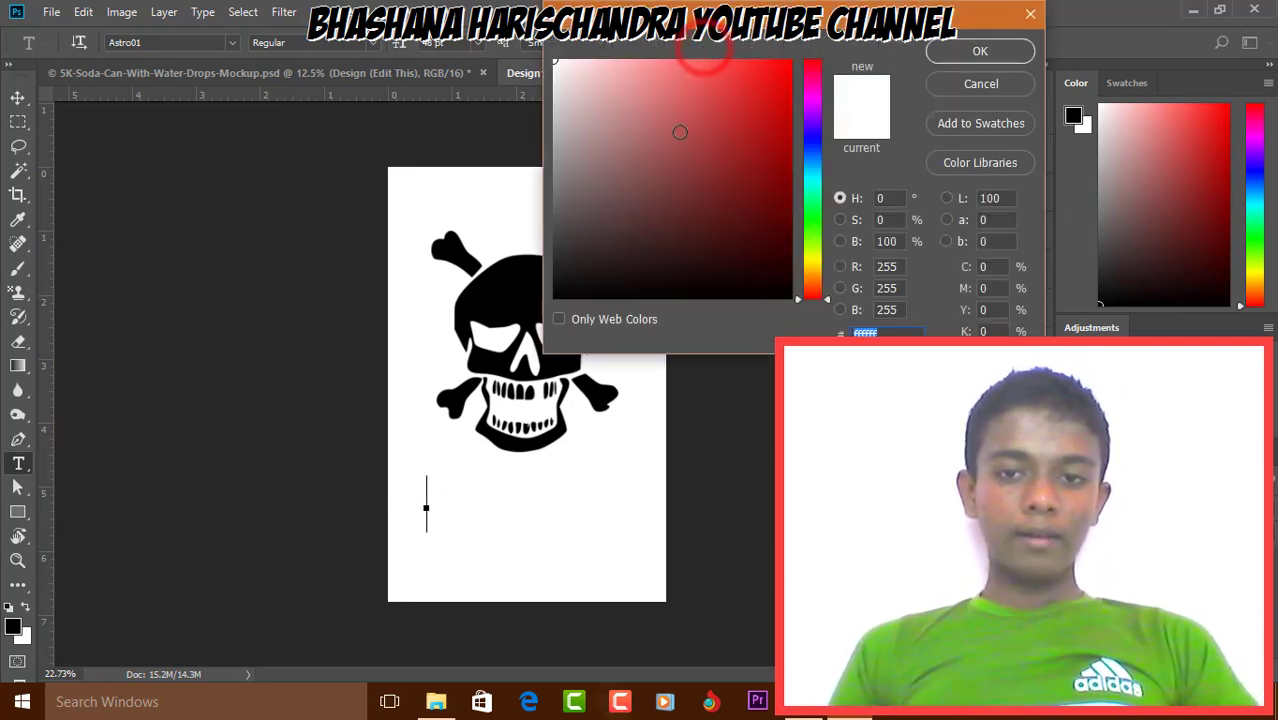
click(971, 52)
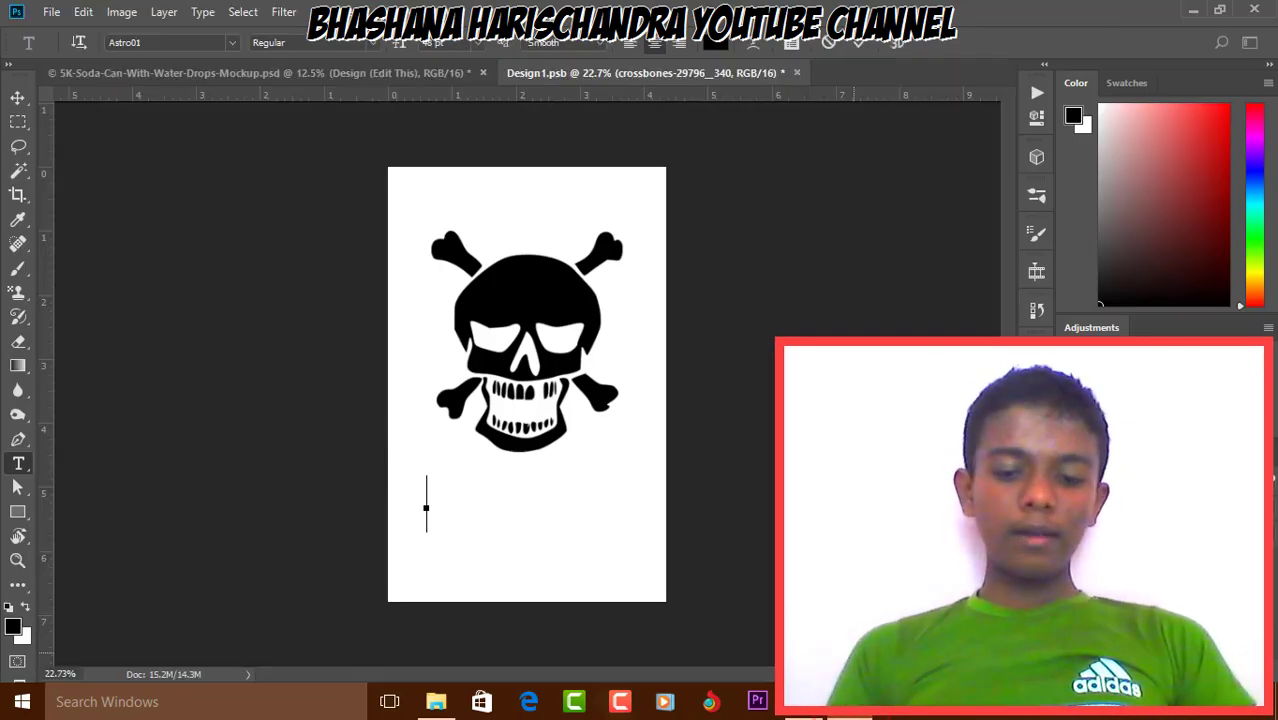
text(ji)
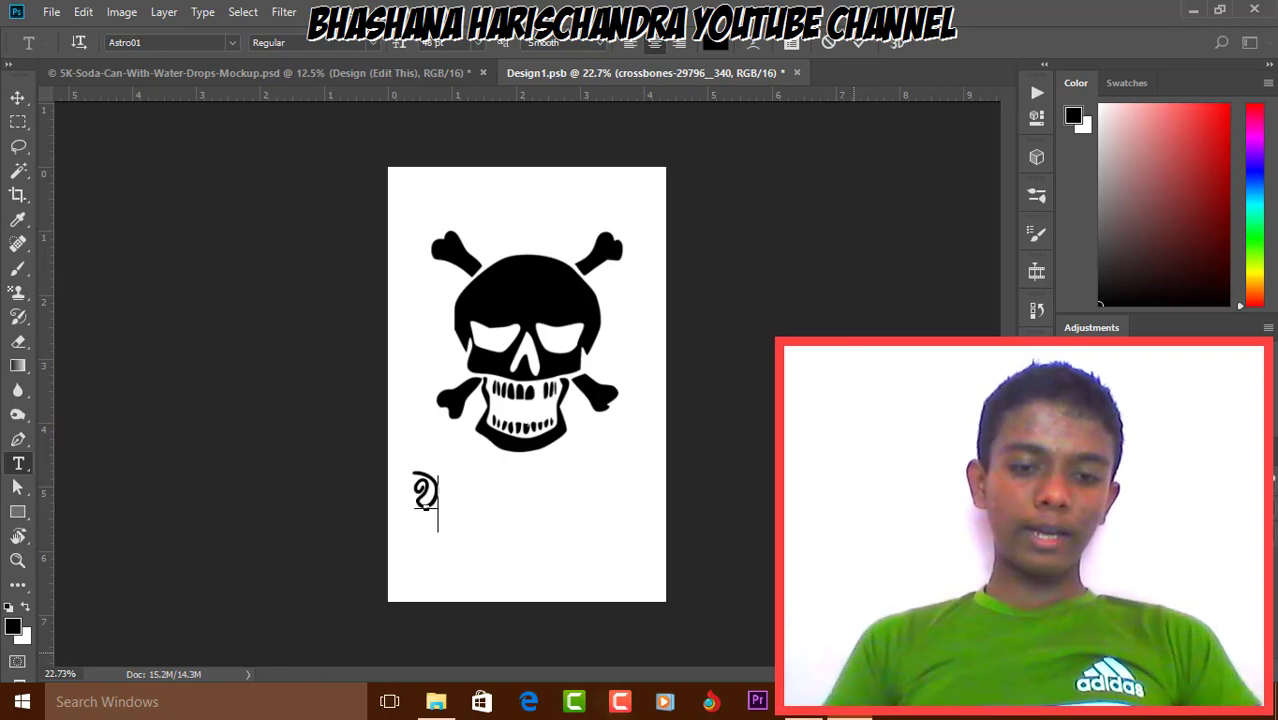
click(859, 42)
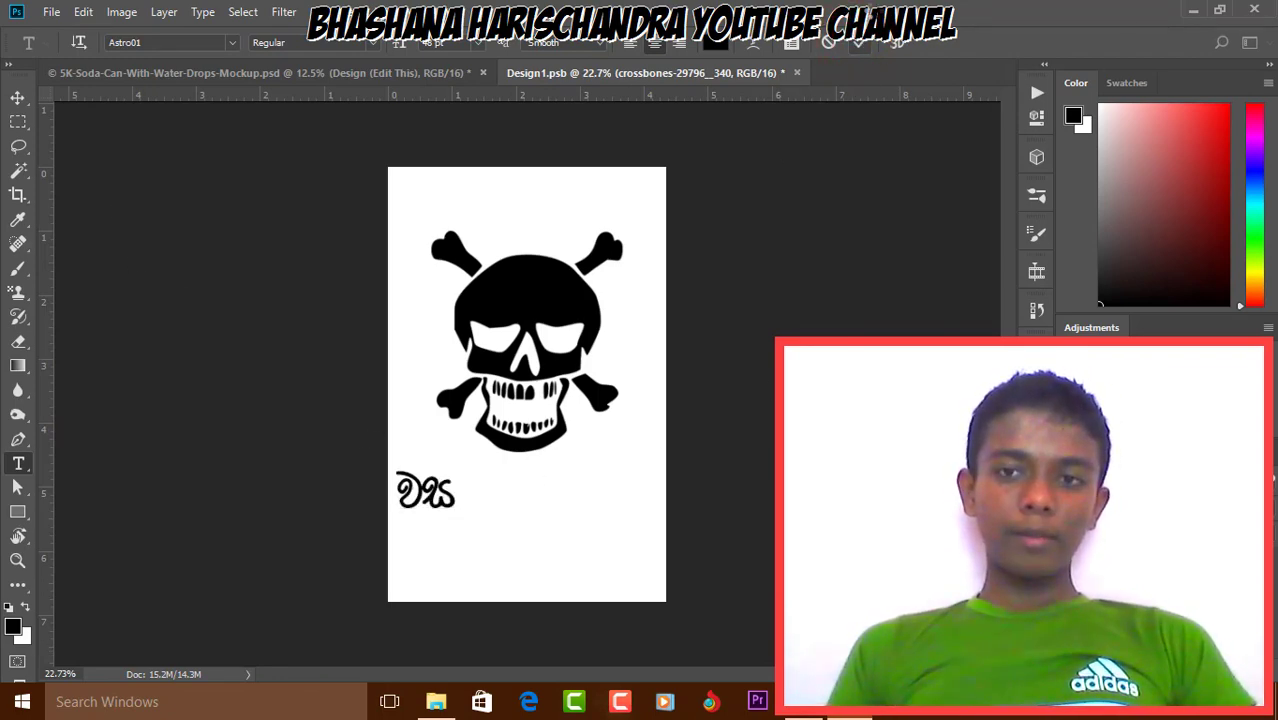
Enlarge the text to about the skull's width and centre it directly below the slightly raised skull
click(13, 97)
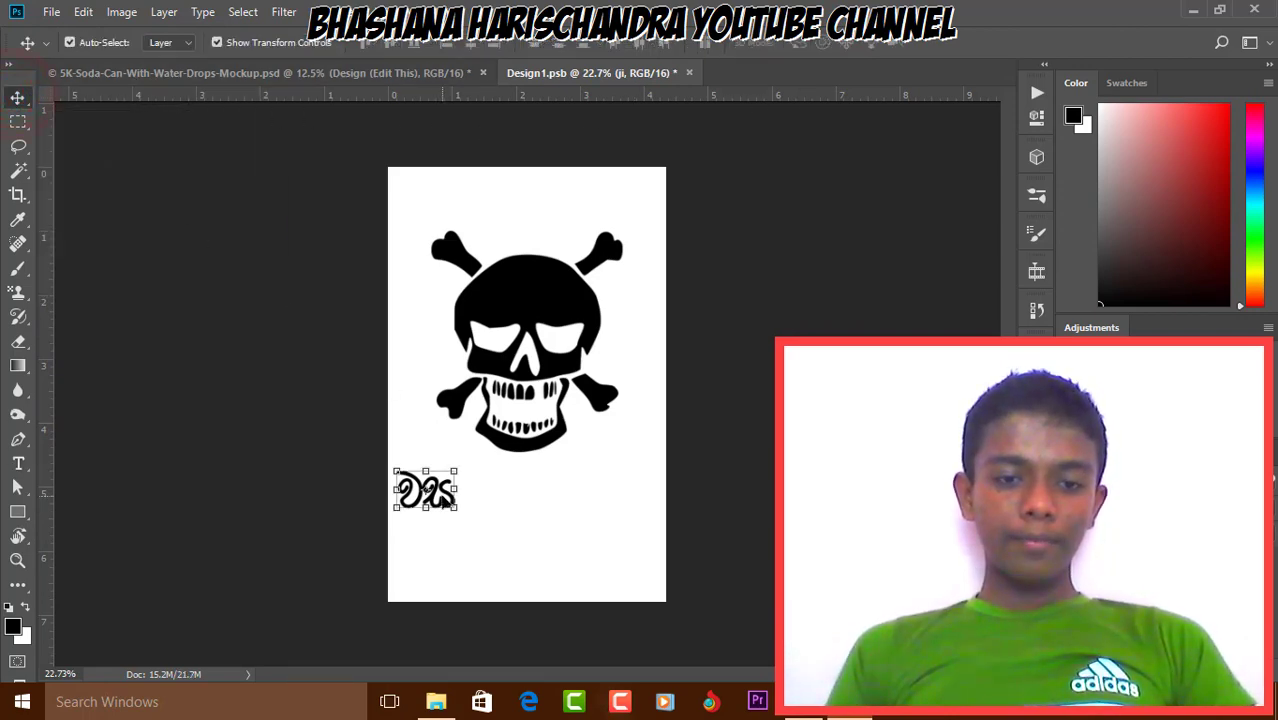
drag(445, 490, 557, 490)
click(830, 46)
click(18, 463)
click(592, 518)
key(BackSpace)
text(i)
click(18, 98)
scroll(374, 465, down, 1)
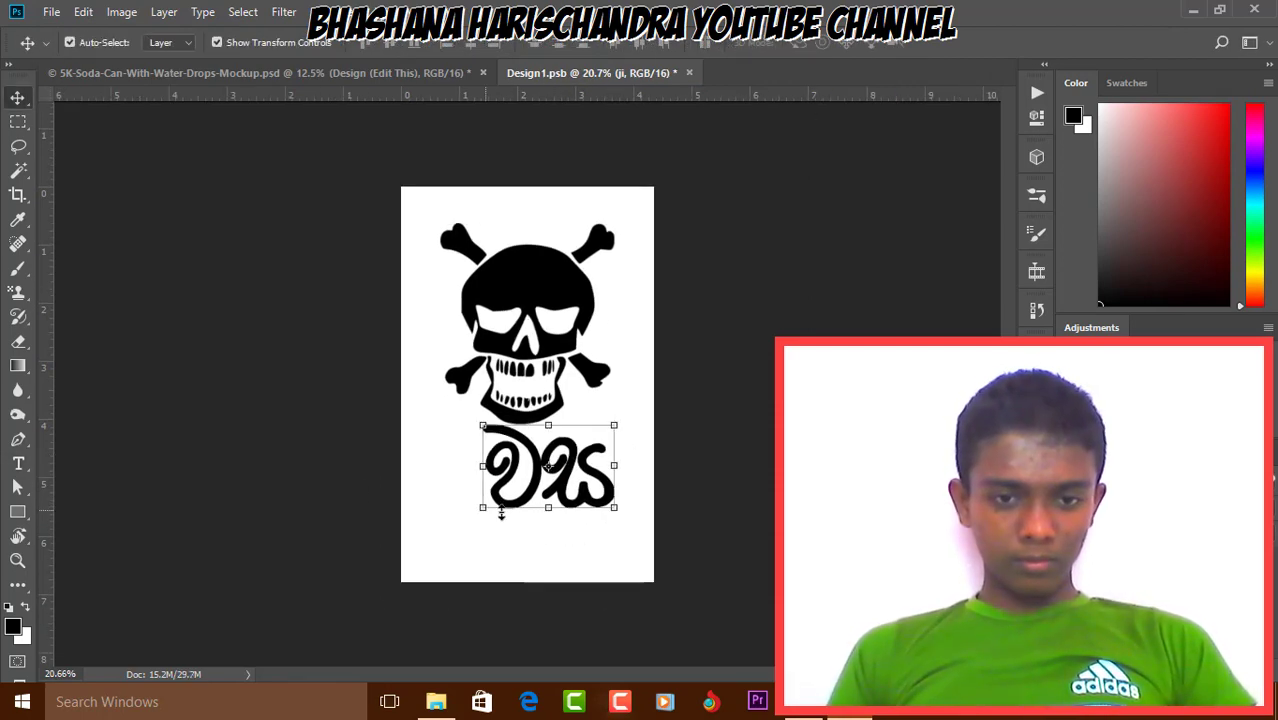
drag(481, 562, 380, 650)
click(736, 399)
scroll(740, 404, up, 1)
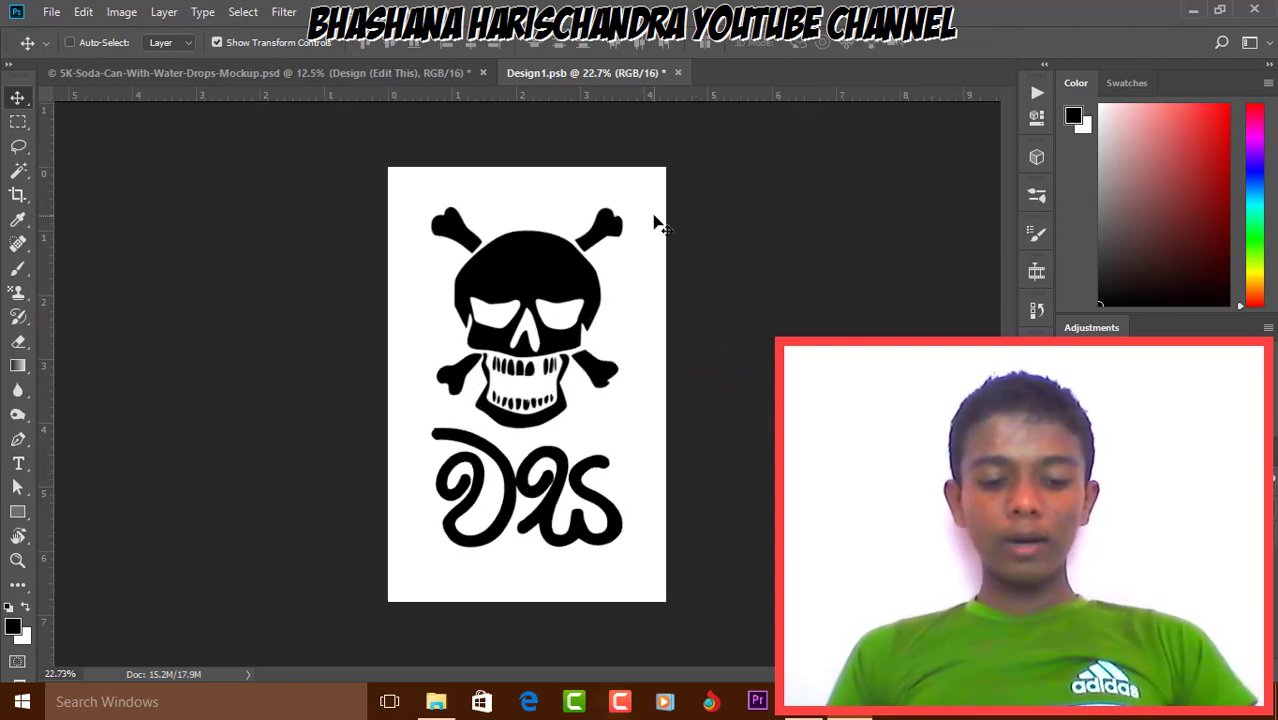
Save Design1.psb and inspect the updated label on the can in the 5K-Soda-Can-With-Water-Drops mockup
key(ctrl+s)
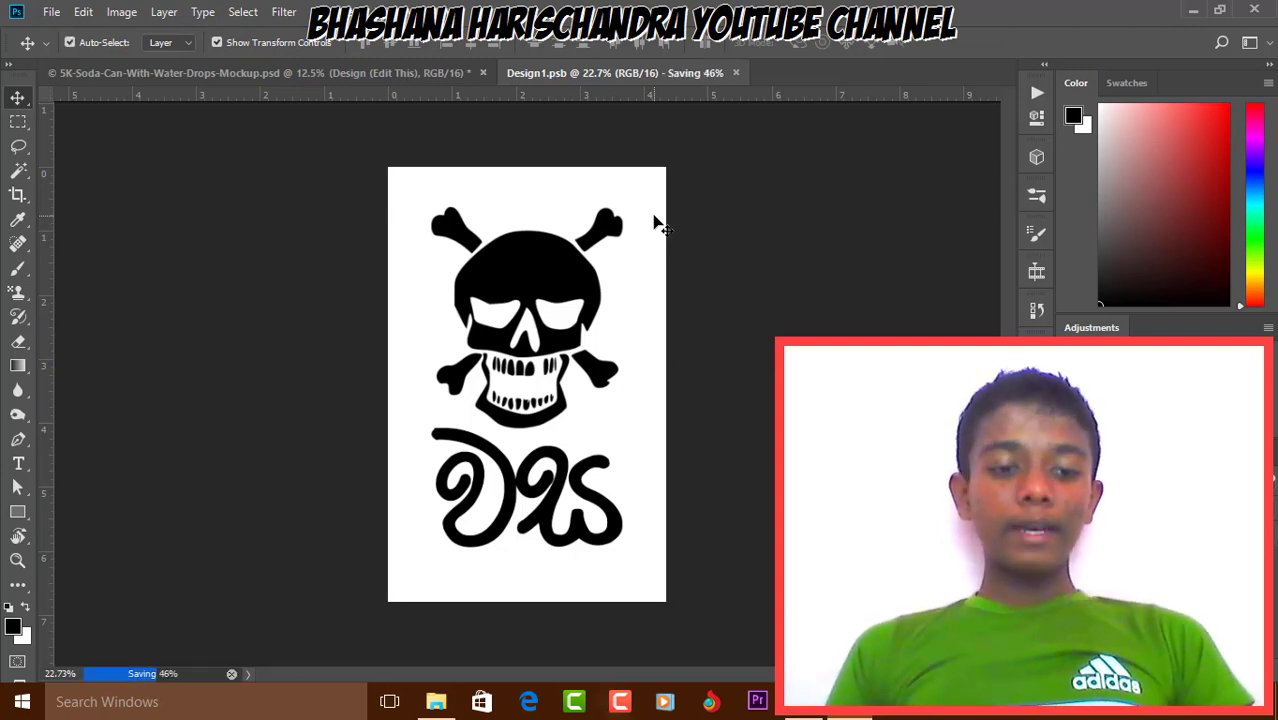
click(455, 82)
scroll(573, 388, up, 5)
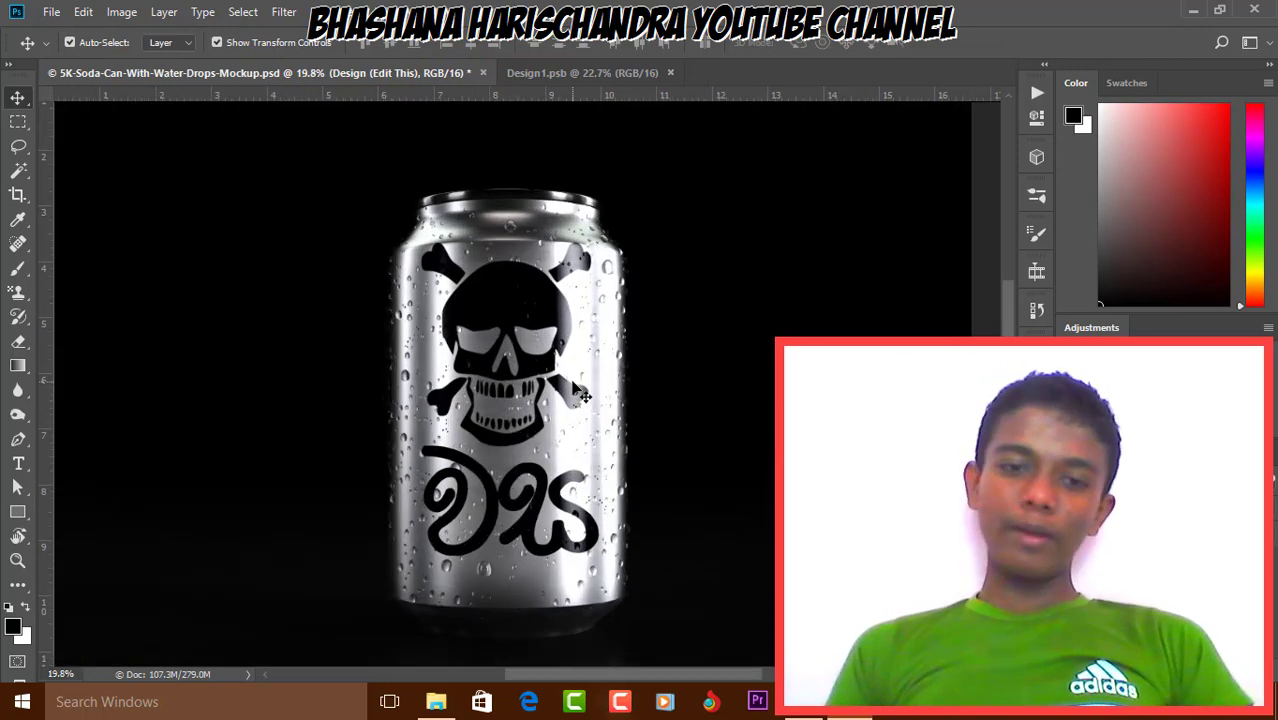
scroll(573, 388, down, 4)
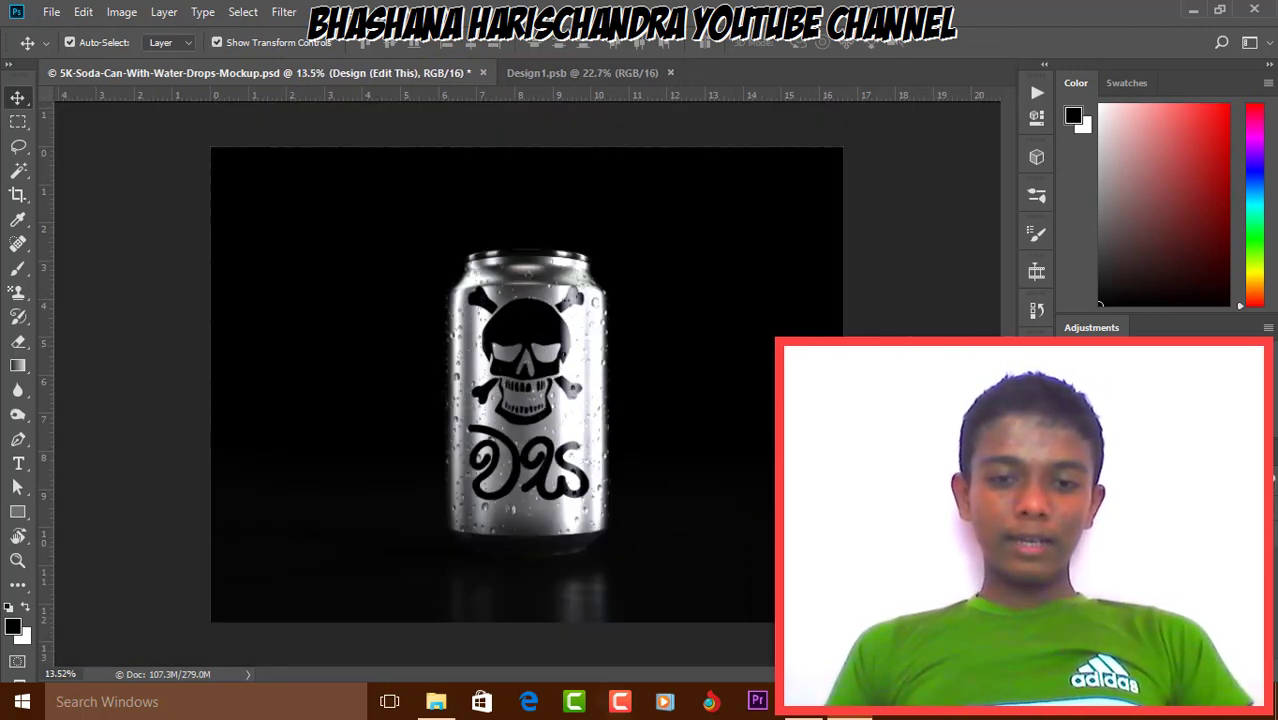
Compare the can mockup before and after the last change, and check it against the artwork in Design1.psb
key(ctrl+z)
key(ctrl+z)
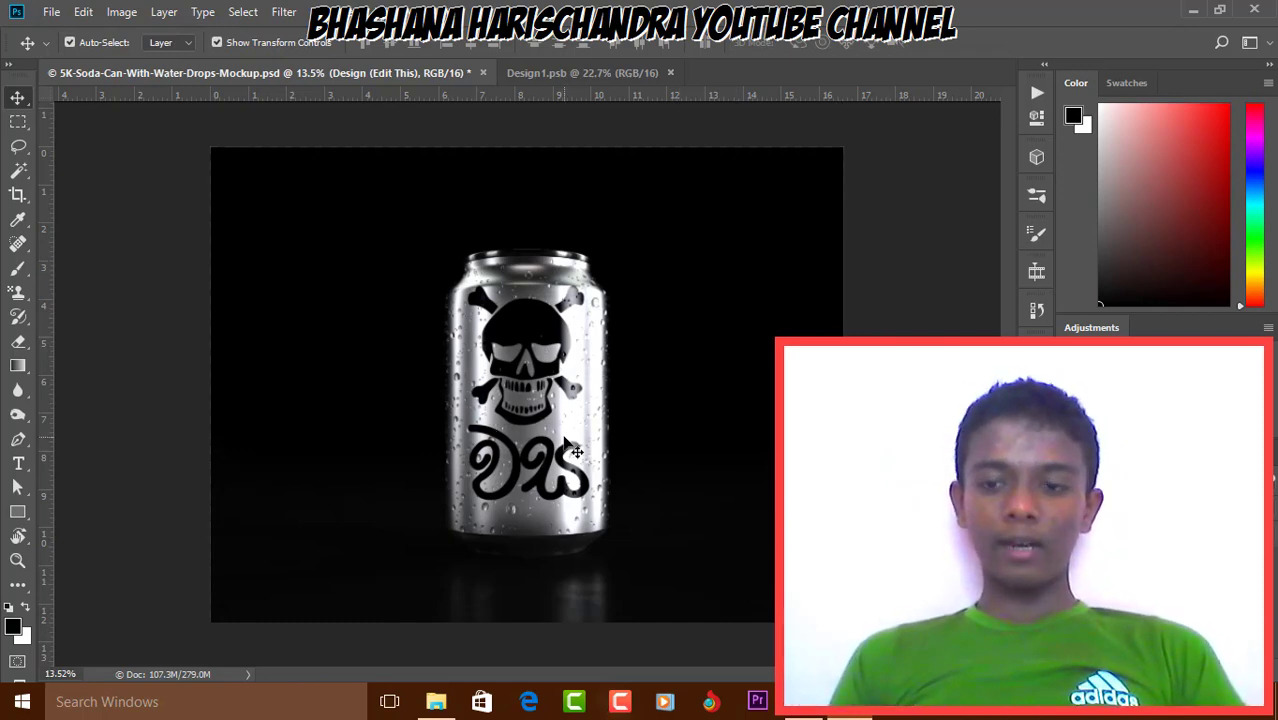
click(566, 72)
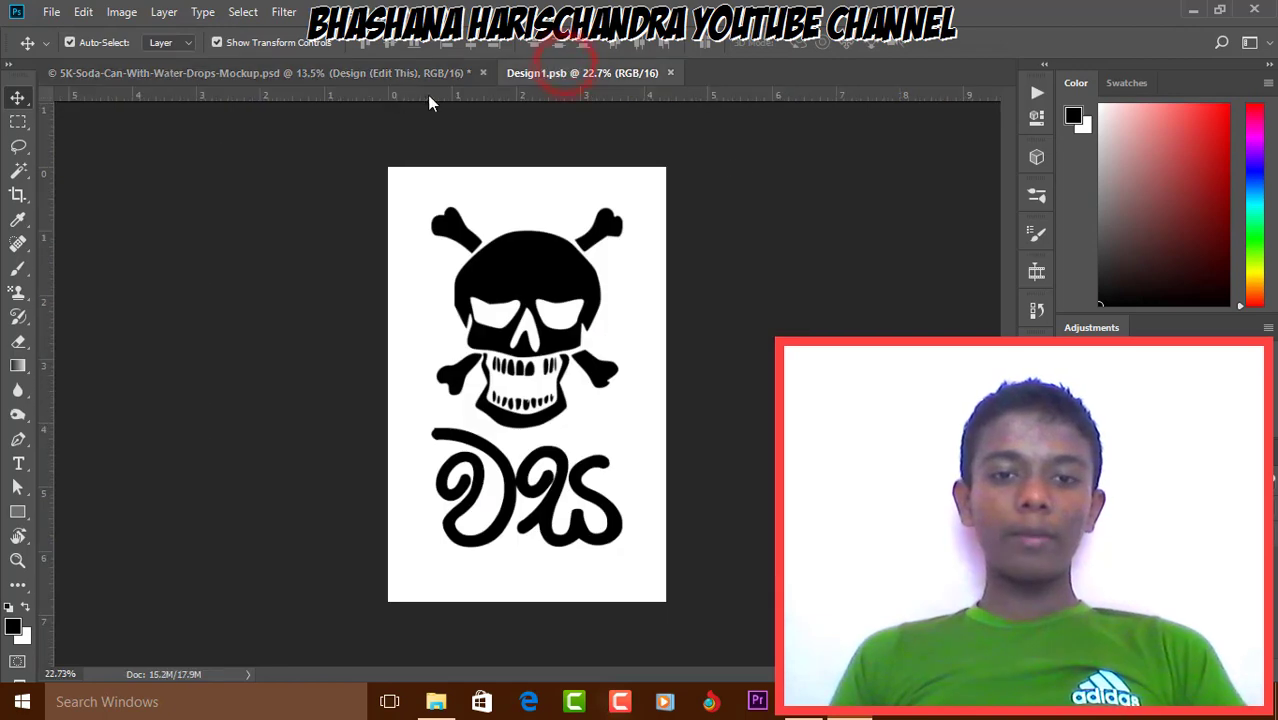
key(ctrl+Tab)
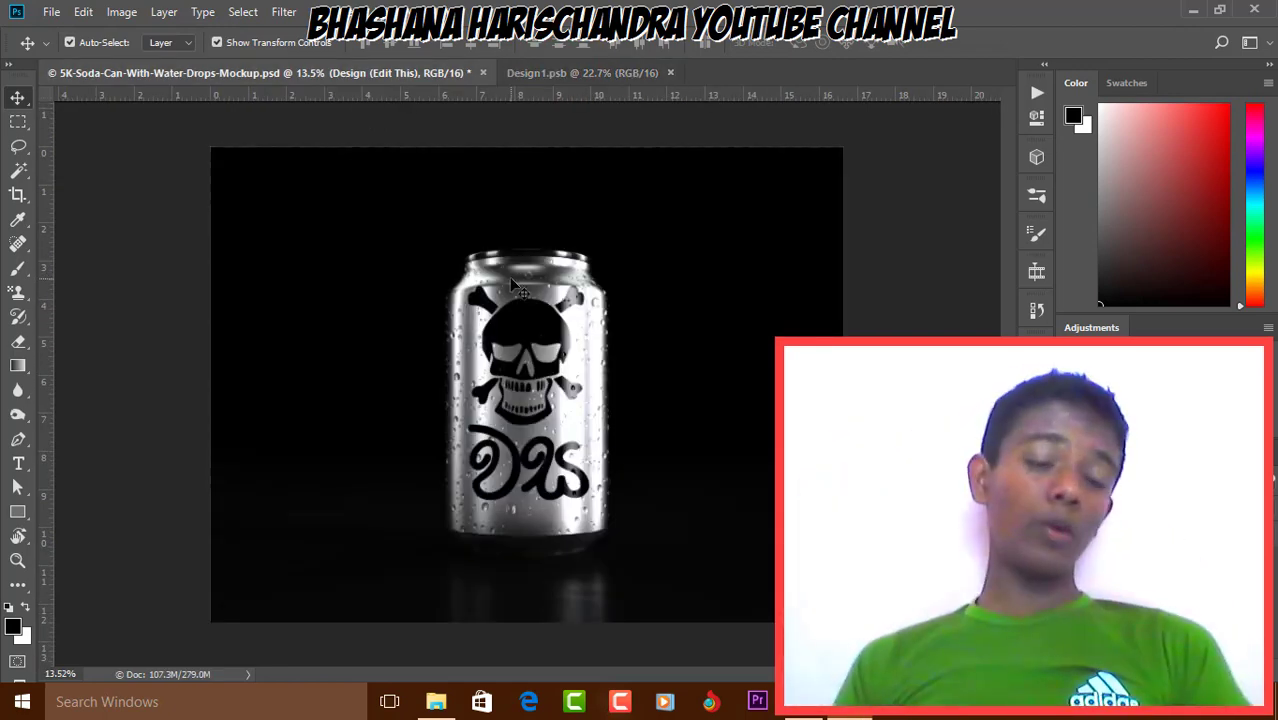
Save the can mockup to the Desktop as the JPEG file Imge.jpg with quality 12 (Maximum) and the Baseline ("Standard") format
click(51, 11)
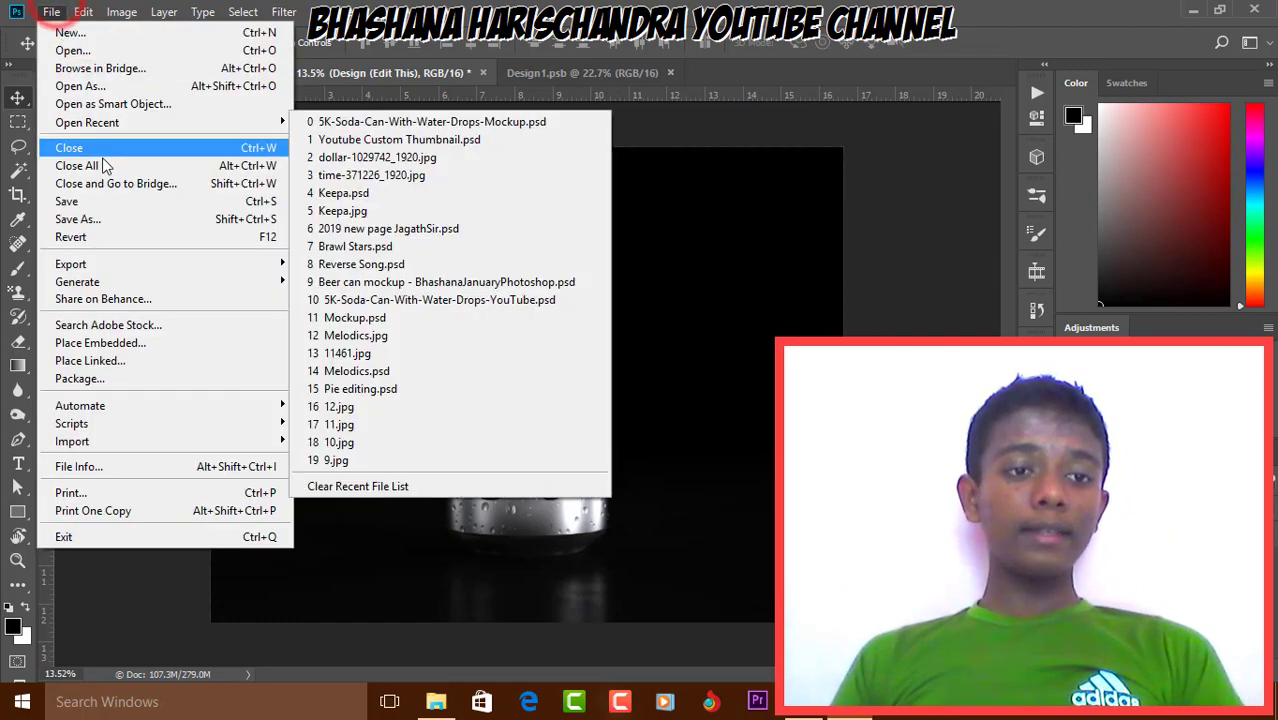
click(172, 221)
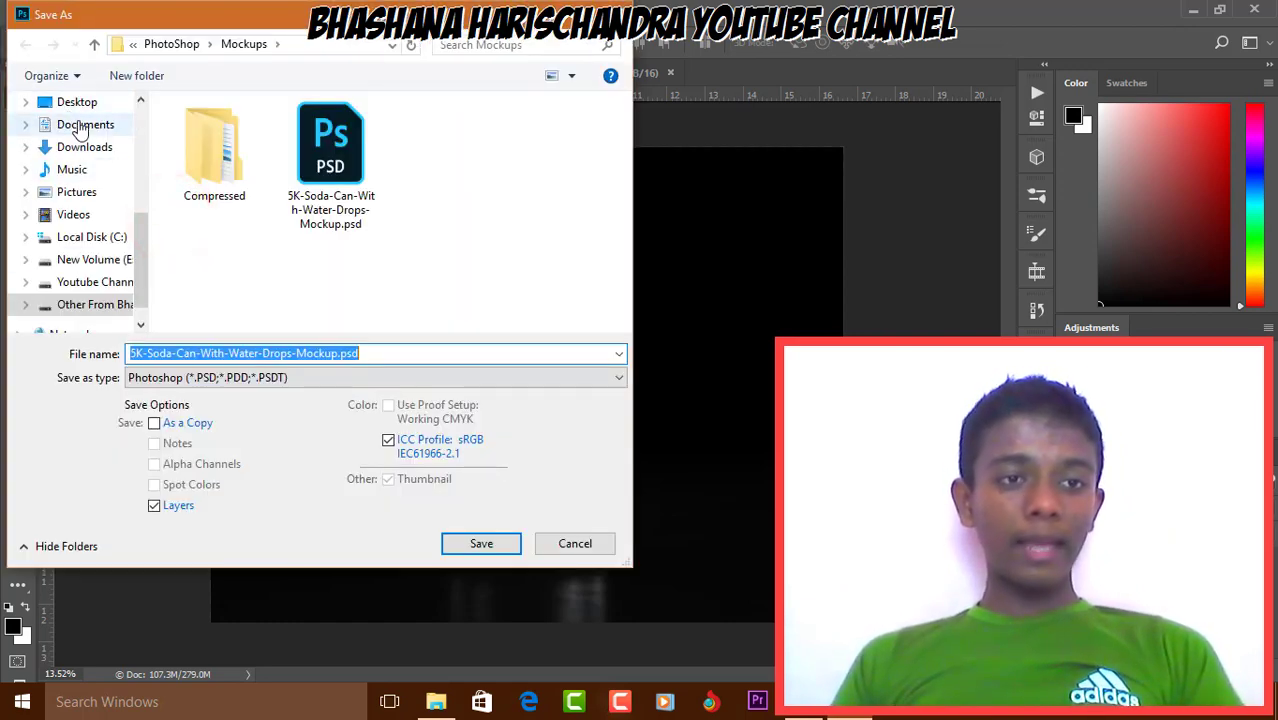
click(78, 102)
click(420, 350)
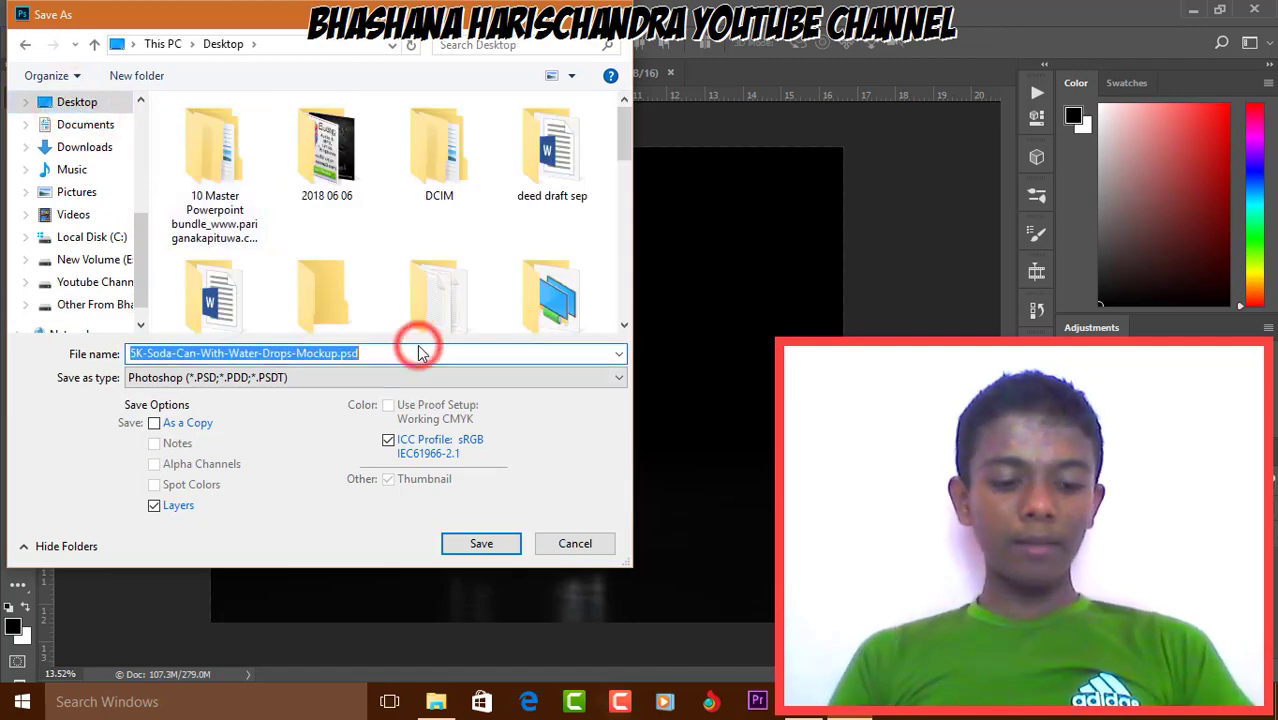
text(Imge)
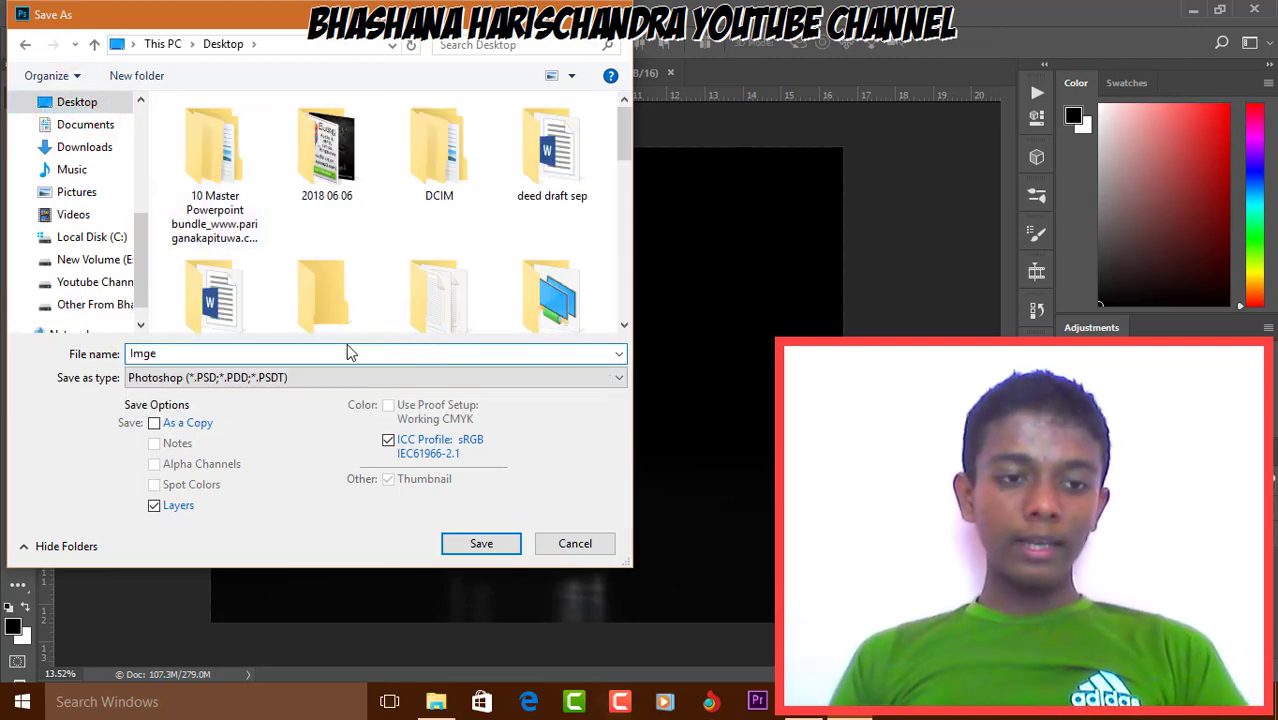
click(344, 372)
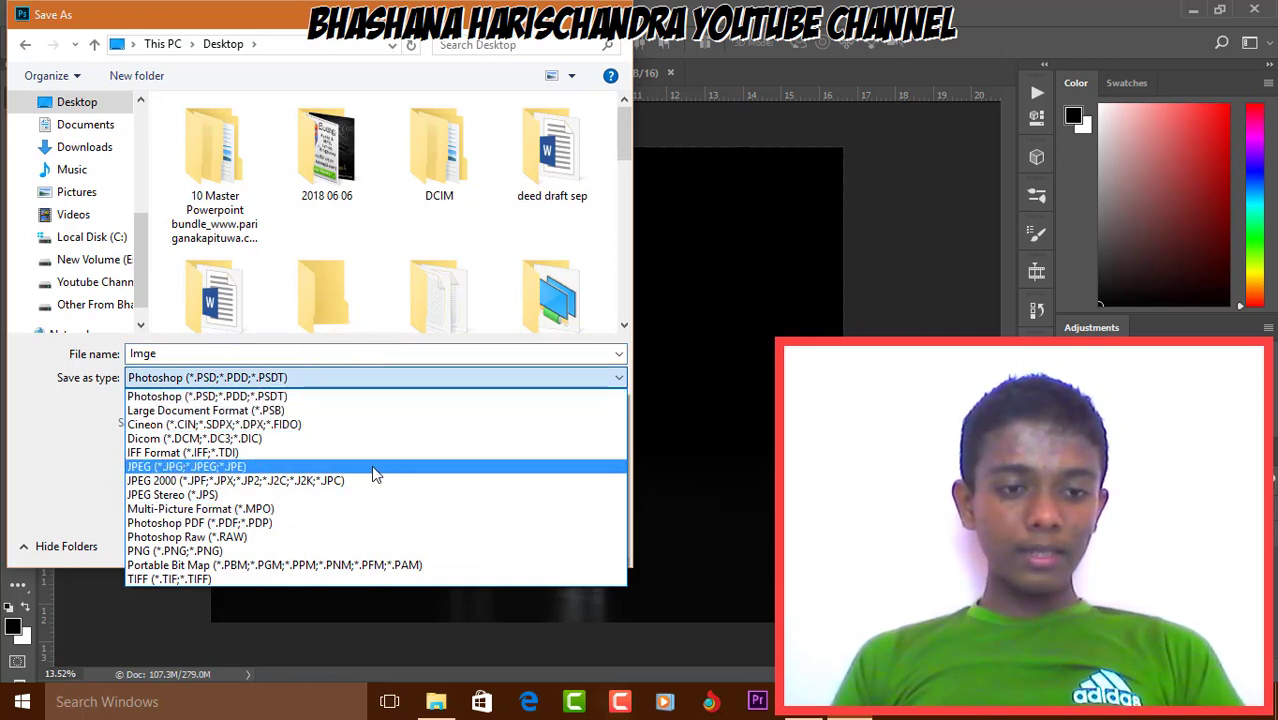
click(135, 468)
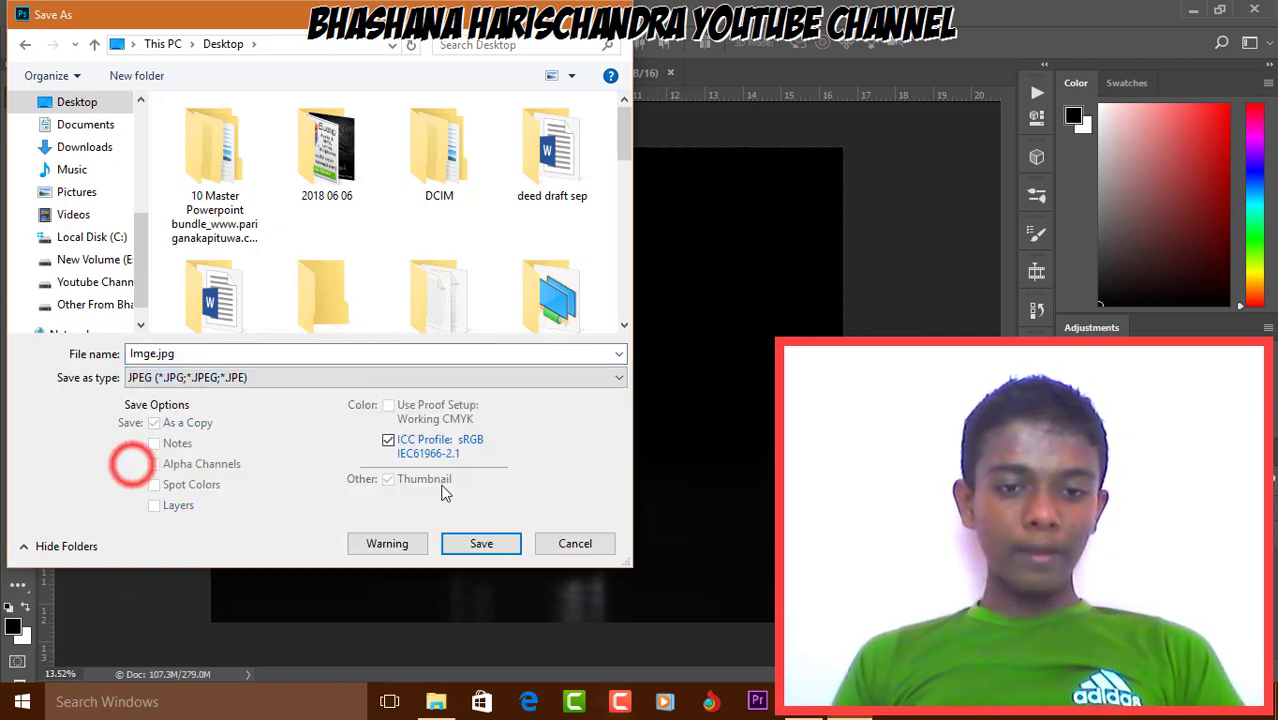
click(490, 539)
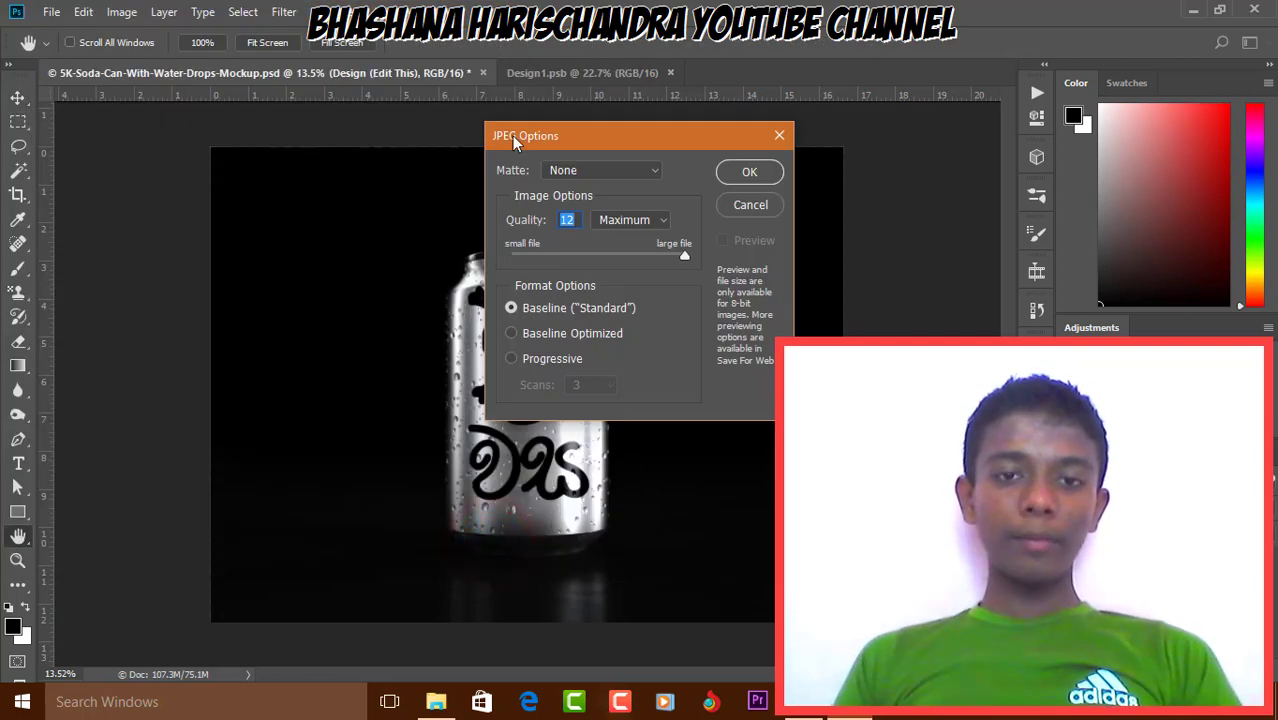
click(741, 174)
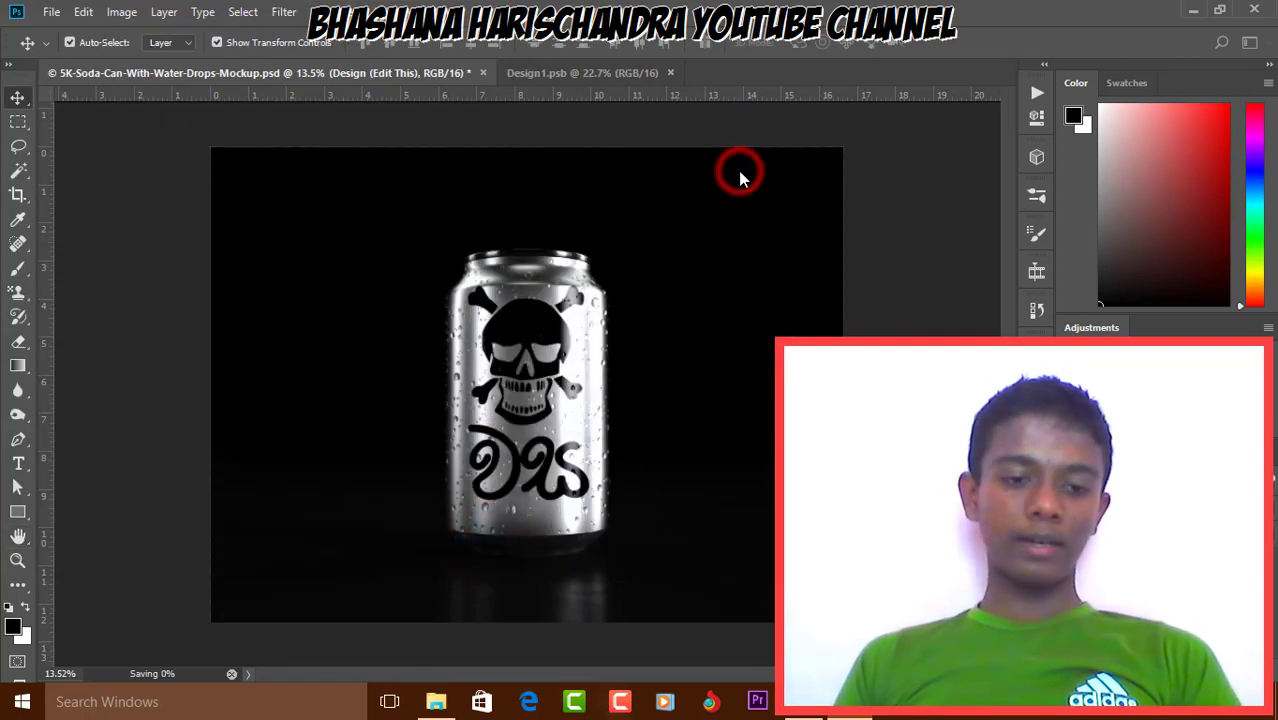